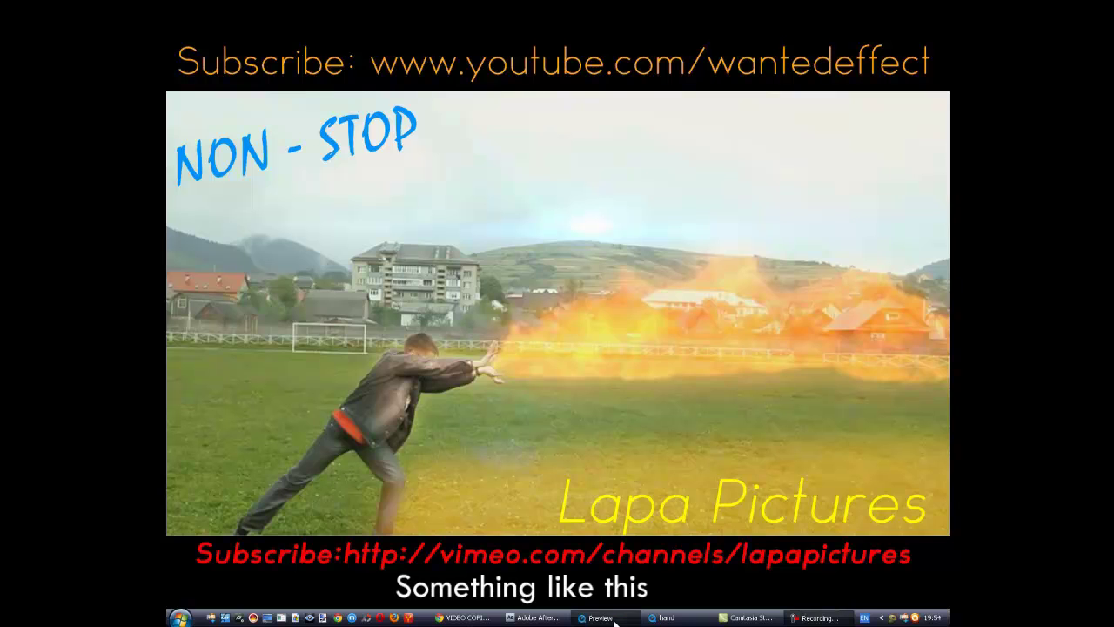
Step: Review the preview player and the hand fire-effect clip, then close them
left_click(614, 621)
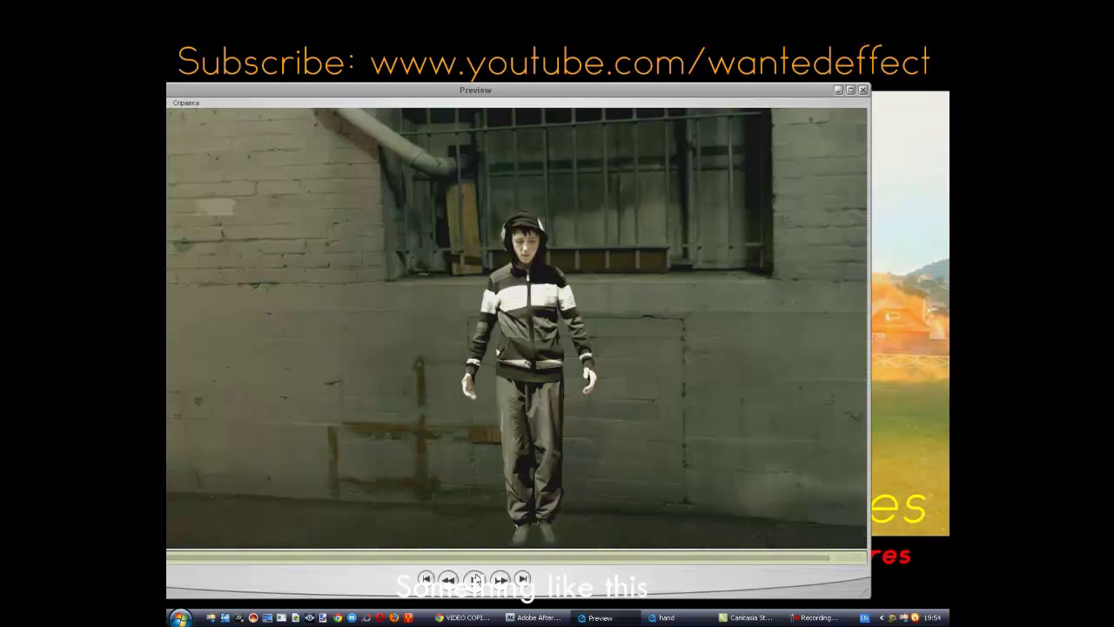
left_click_drag(603, 88, 676, 74)
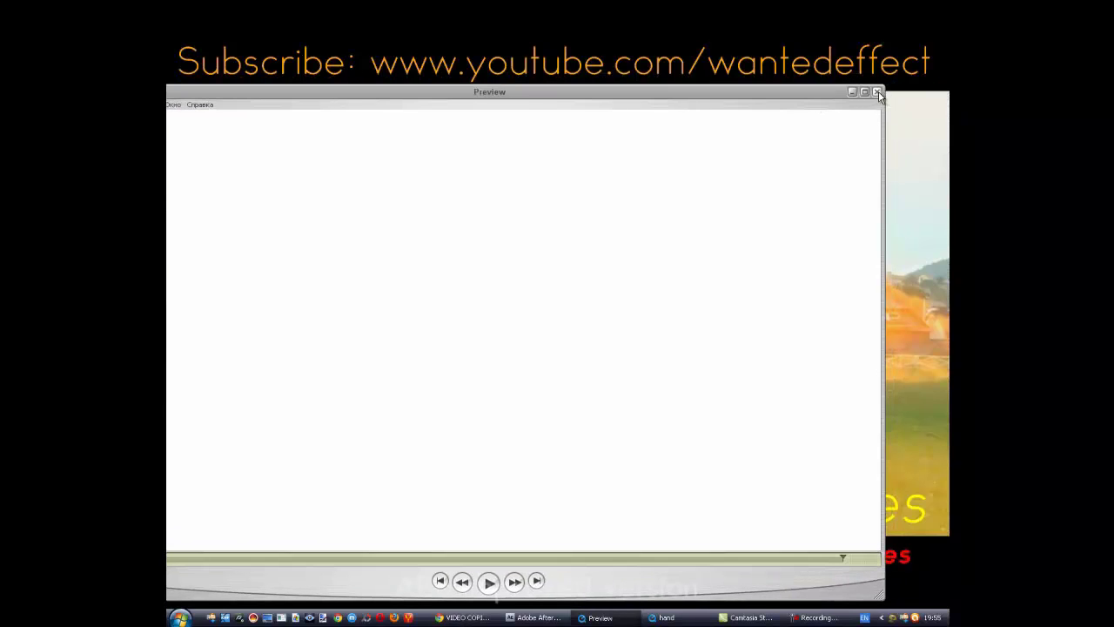
left_click(878, 91)
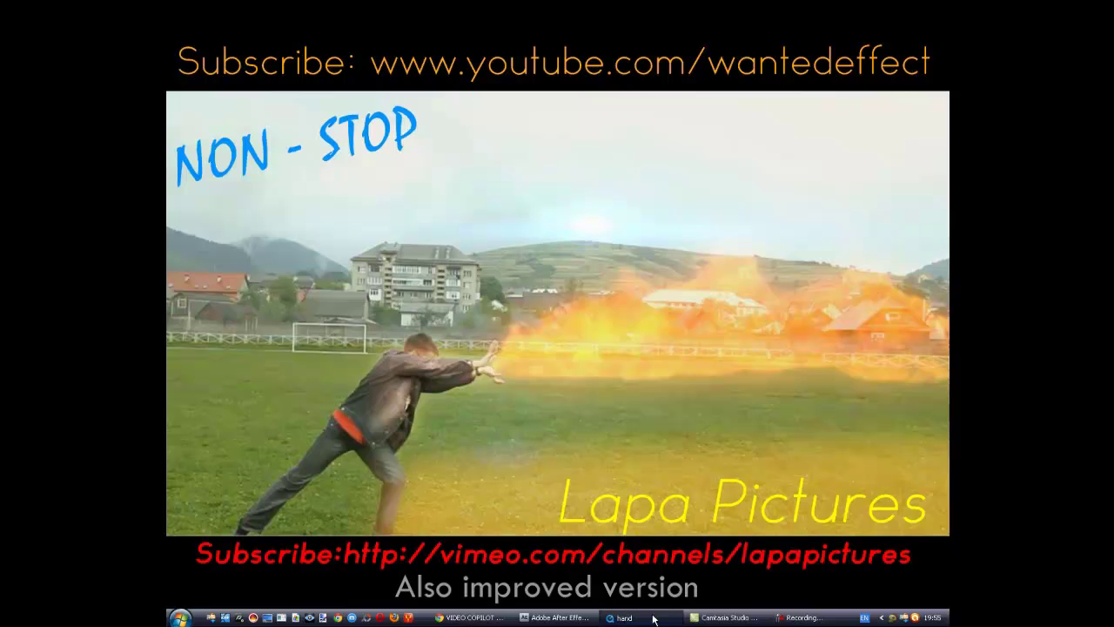
left_click(653, 619)
left_click(442, 324)
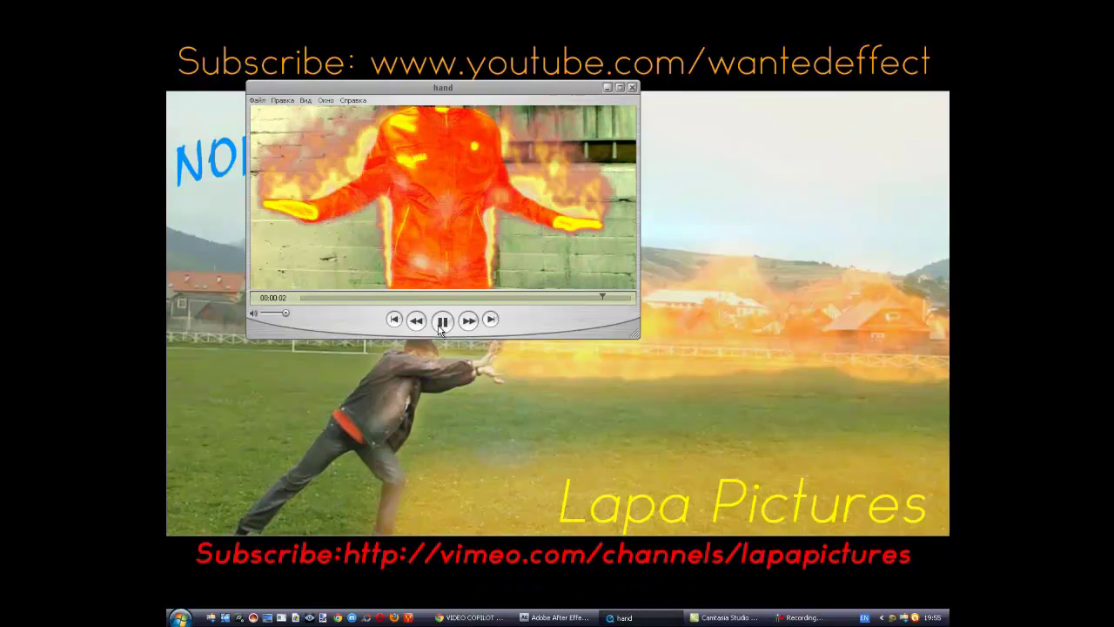
key("ctrl+w")
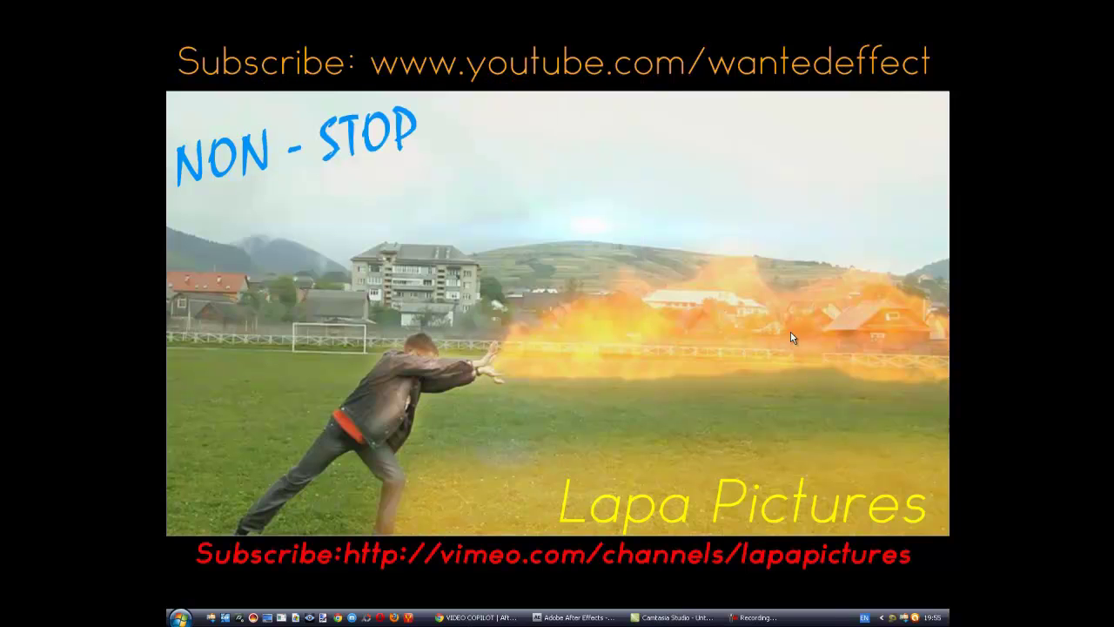
Step: Close the alpha color.mov footage window and make a new composition from that footage
left_click(575, 617)
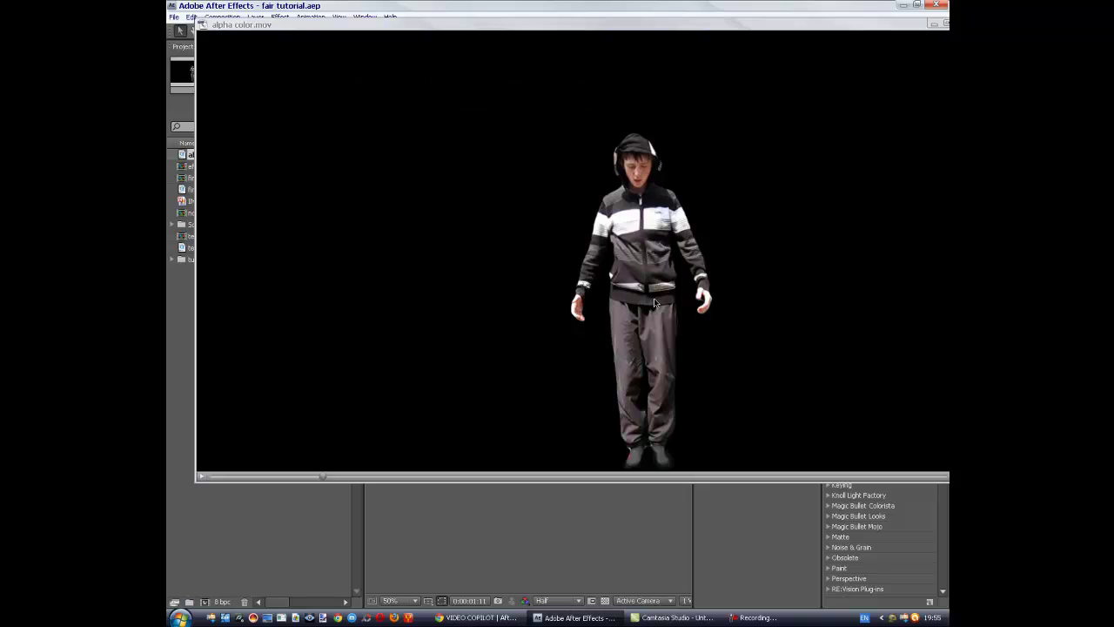
left_click_drag(794, 27, 765, 42)
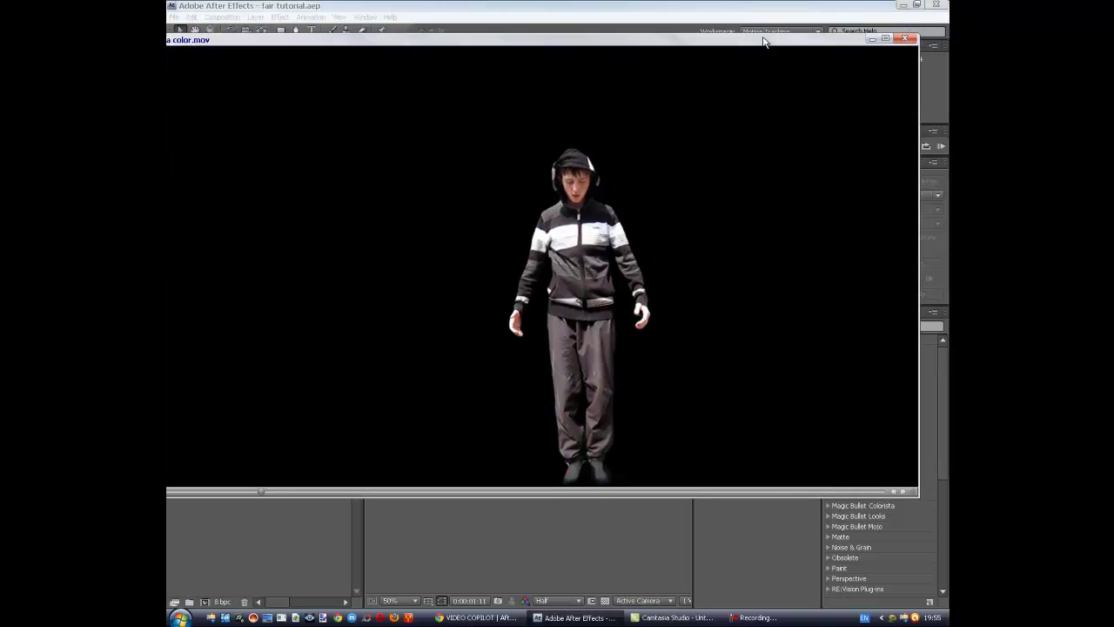
key("ctrl+w")
left_click(232, 302)
left_click(244, 155)
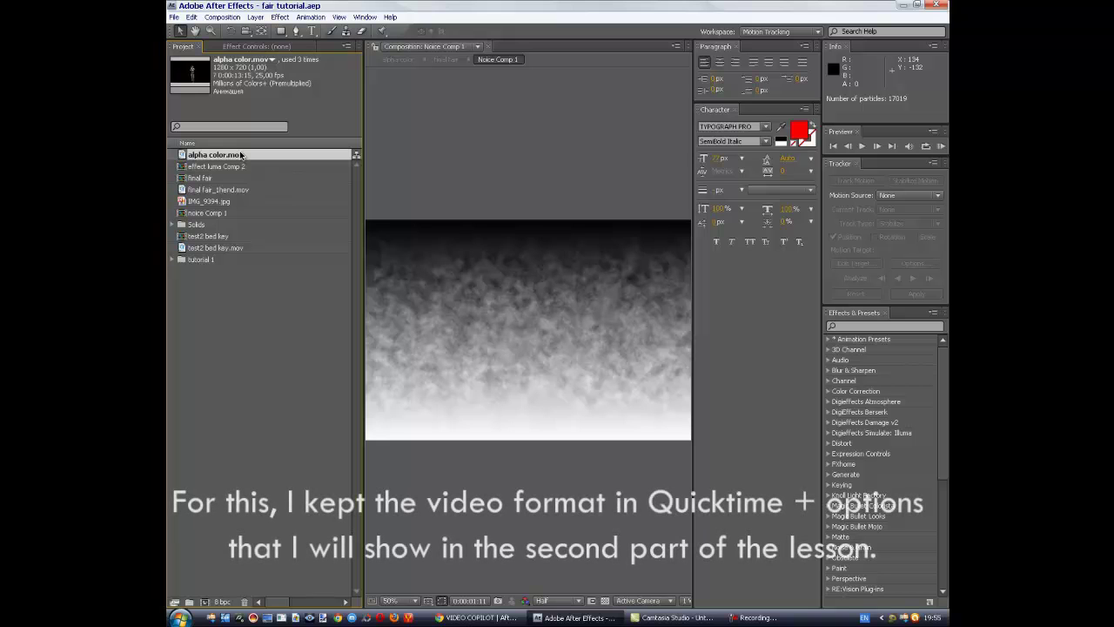
left_click_drag(241, 155, 204, 602)
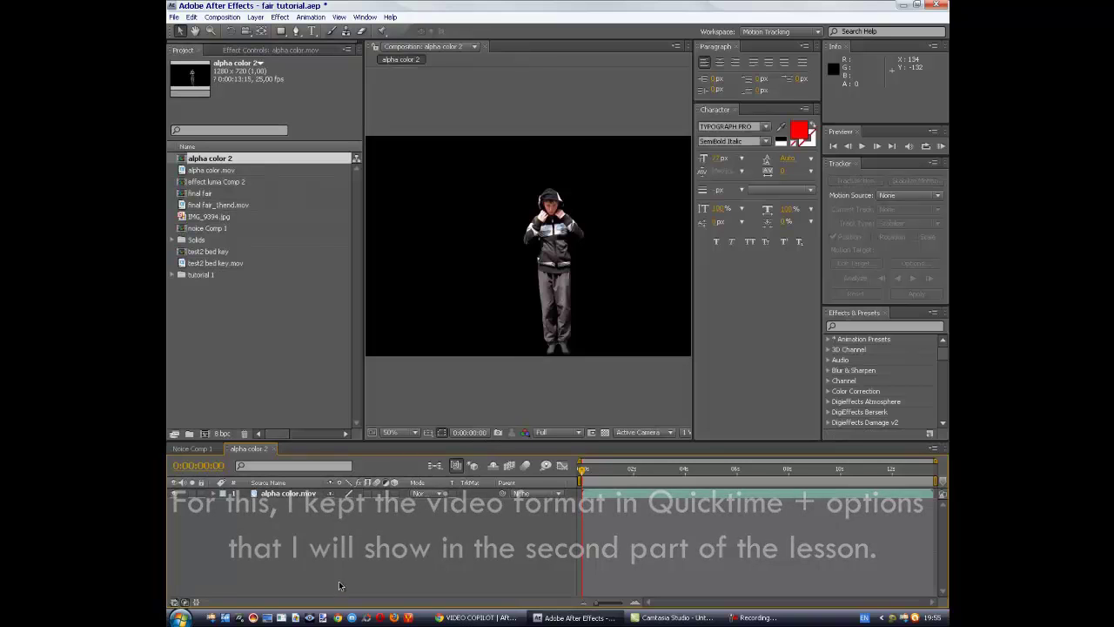
Step: Rename the alpha color.mov layer to 'man'
left_click(277, 495)
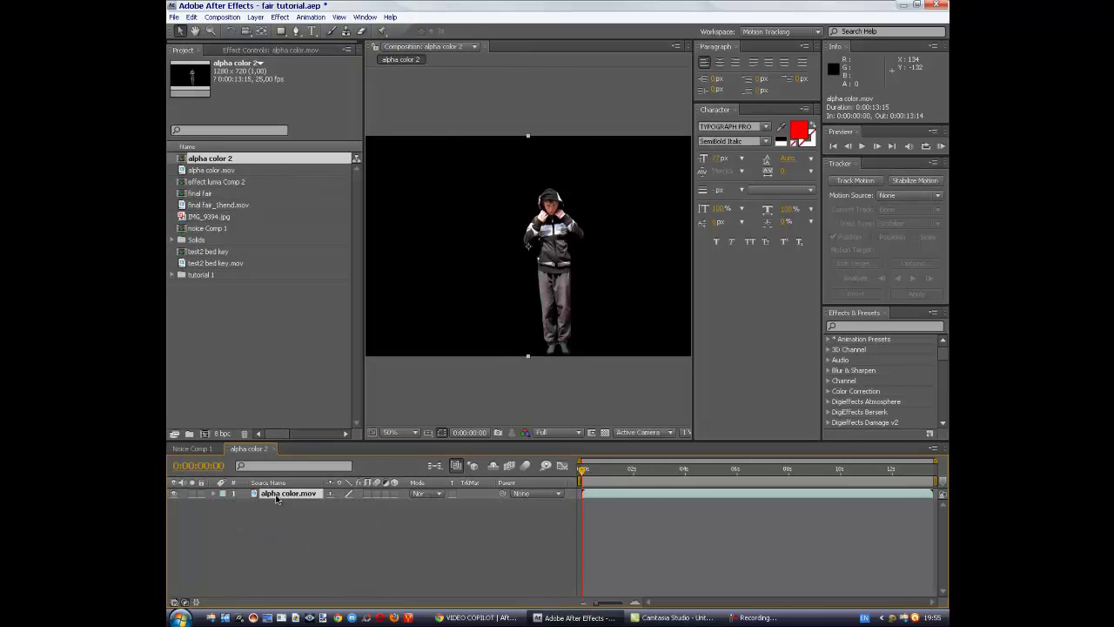
key("Return")
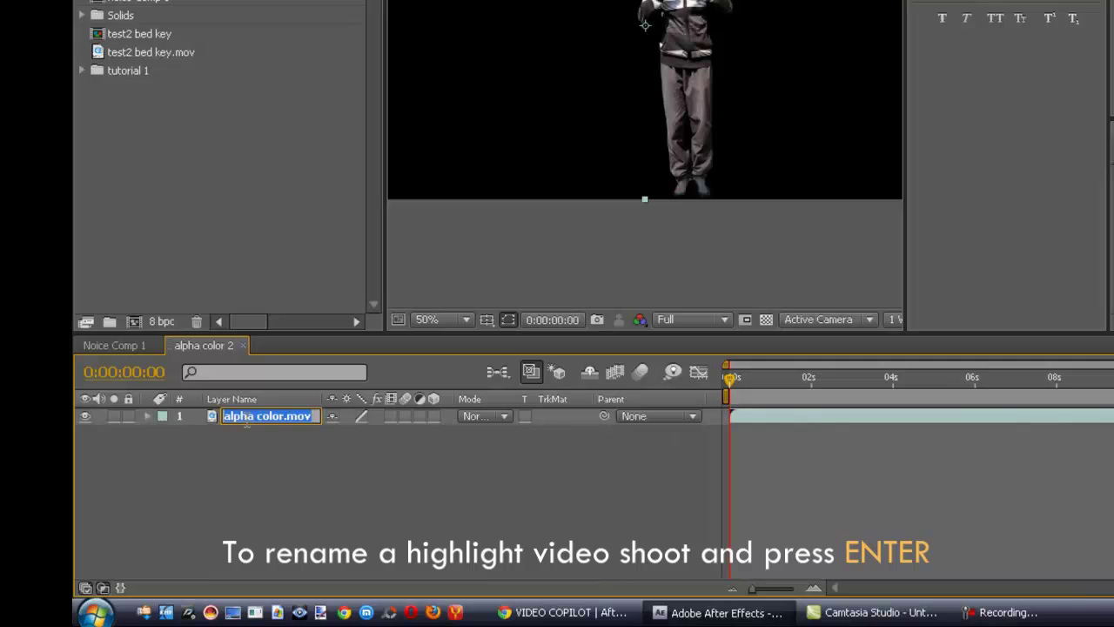
type("man")
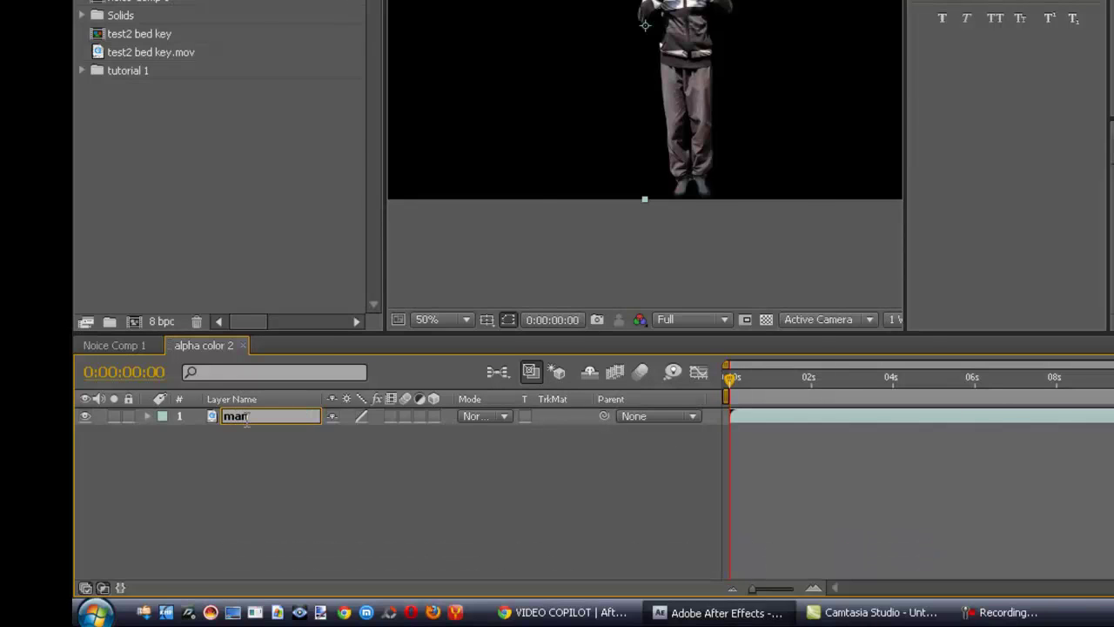
key("Return")
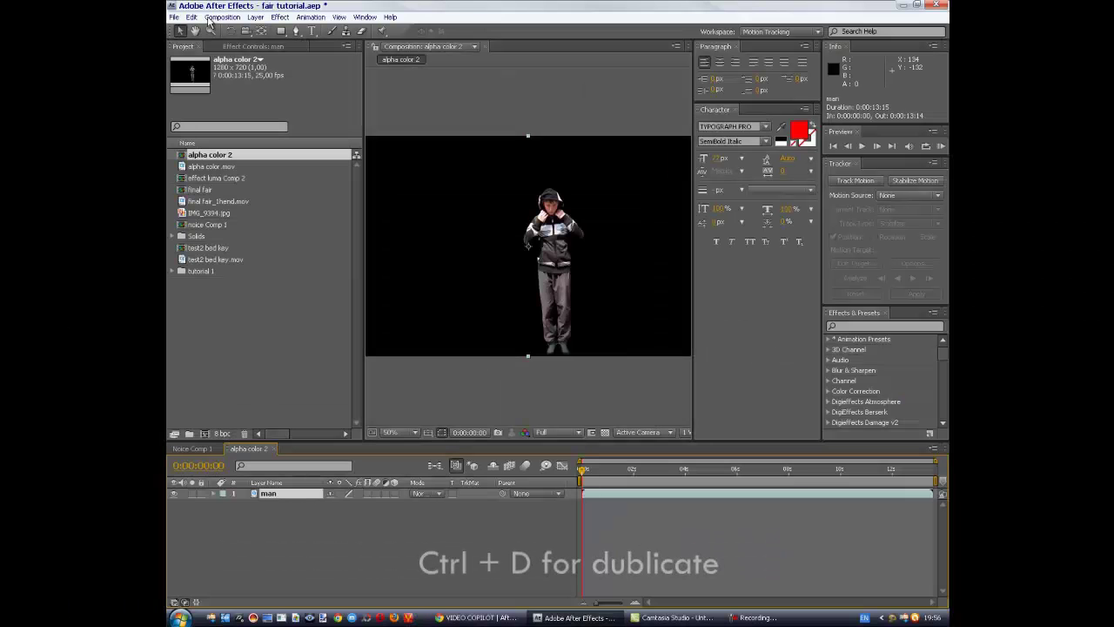
Step: Duplicate the man layer and rename the copy 'effect luma'
left_click(191, 17)
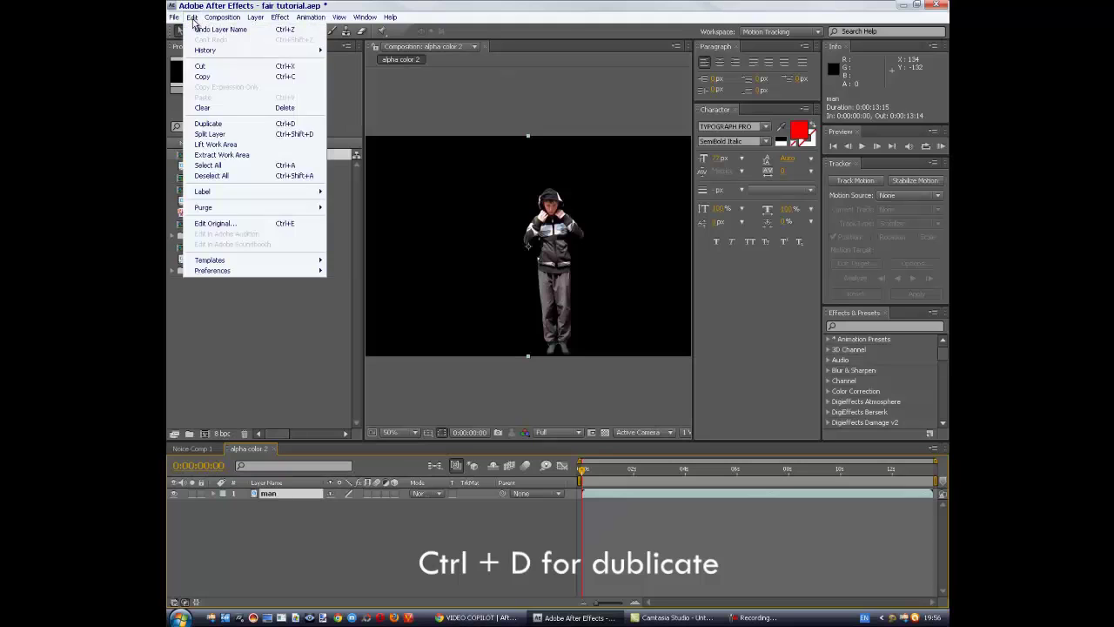
left_click(226, 124)
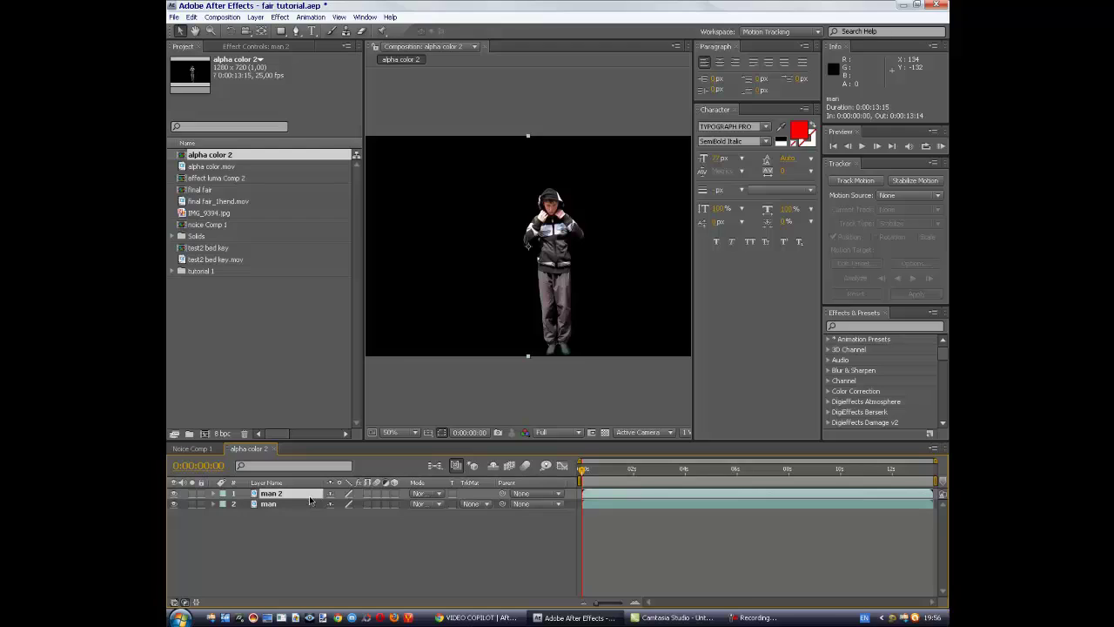
key("Return")
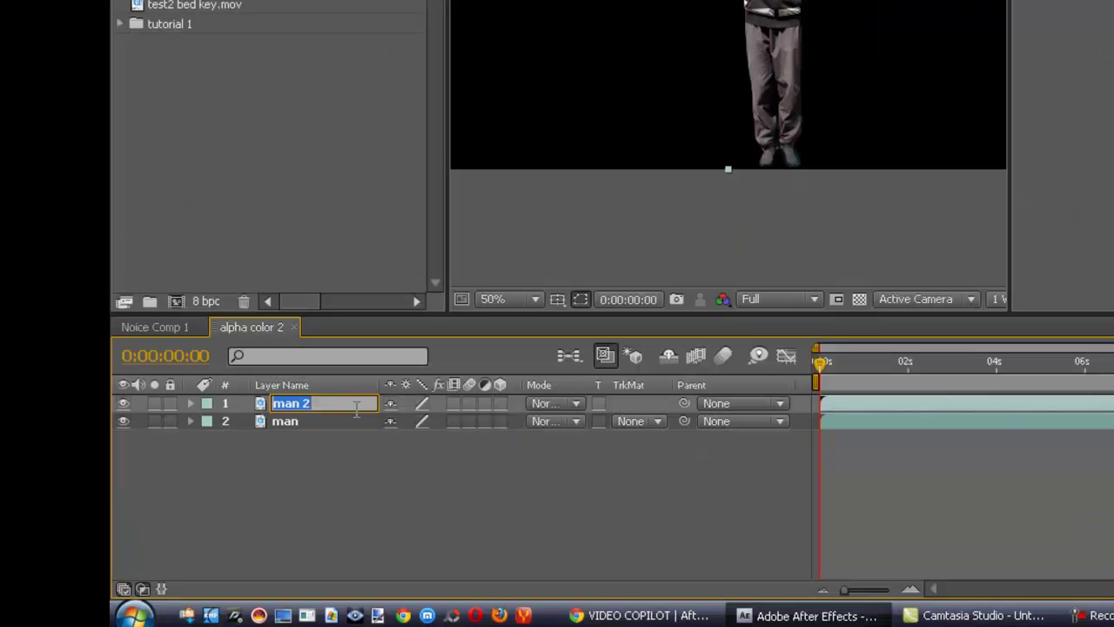
type("effect luma")
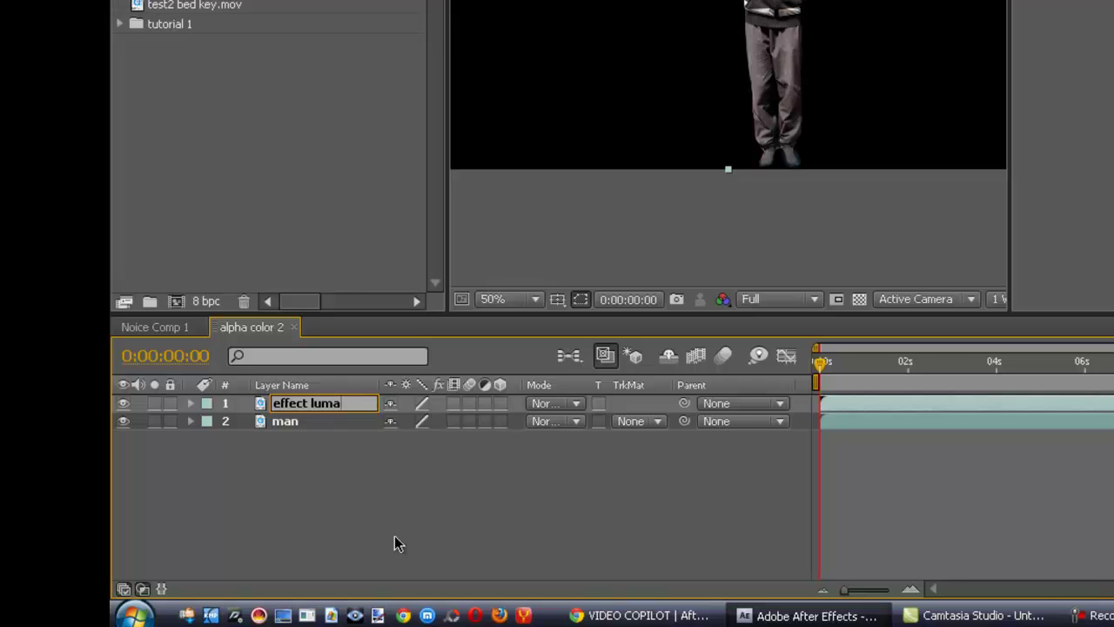
left_click(392, 513)
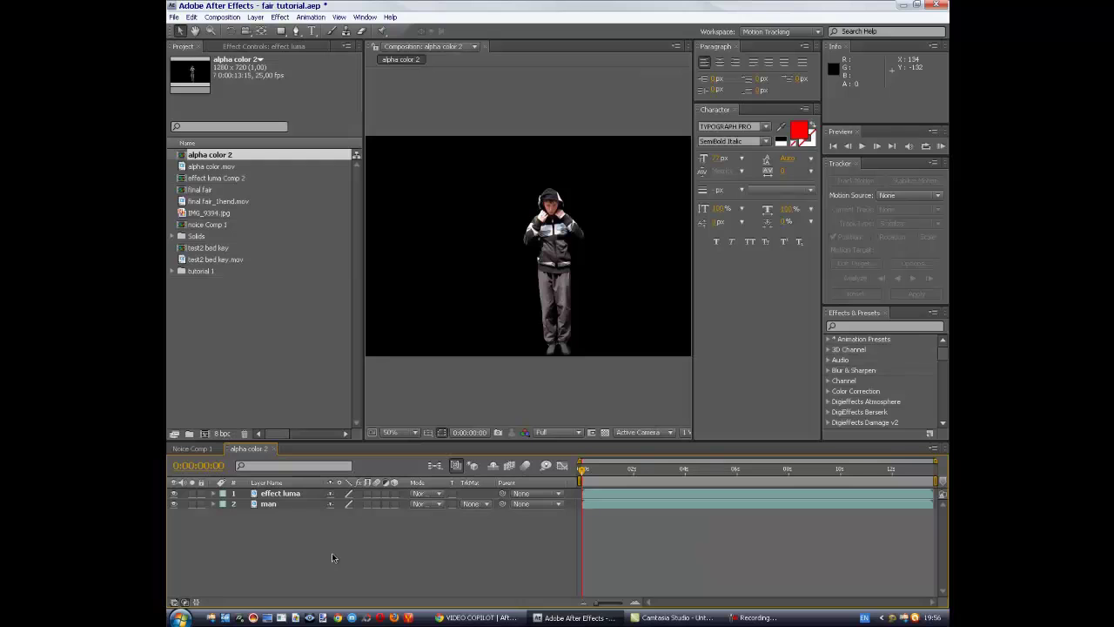
Step: Apply a Fill effect with white colour to the effect luma layer
left_click(300, 493)
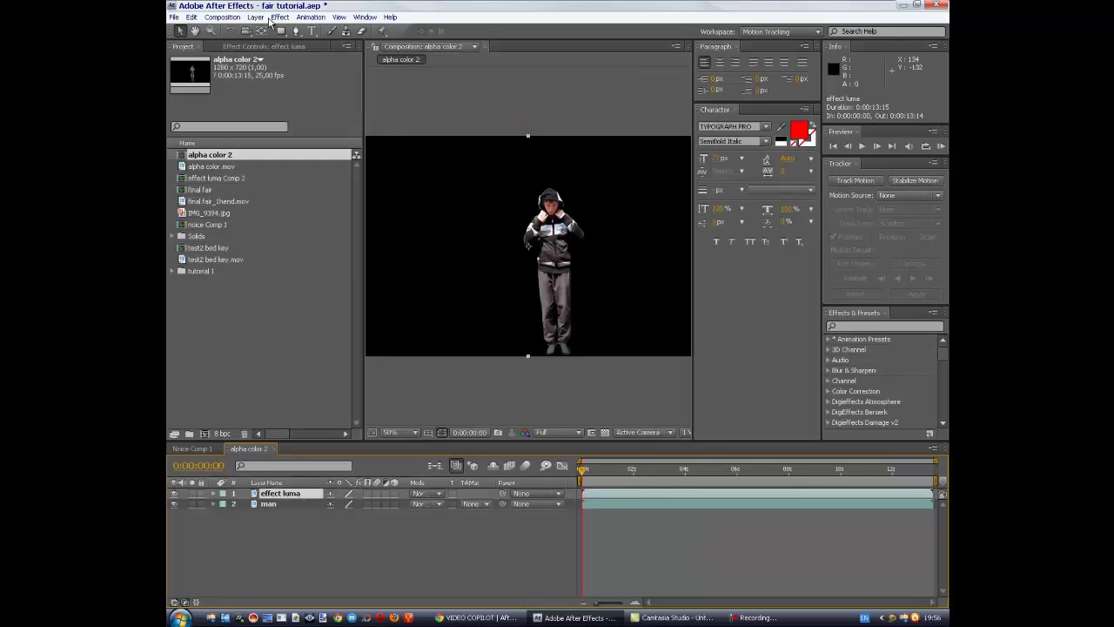
left_click(279, 17)
mouse_move(366, 191)
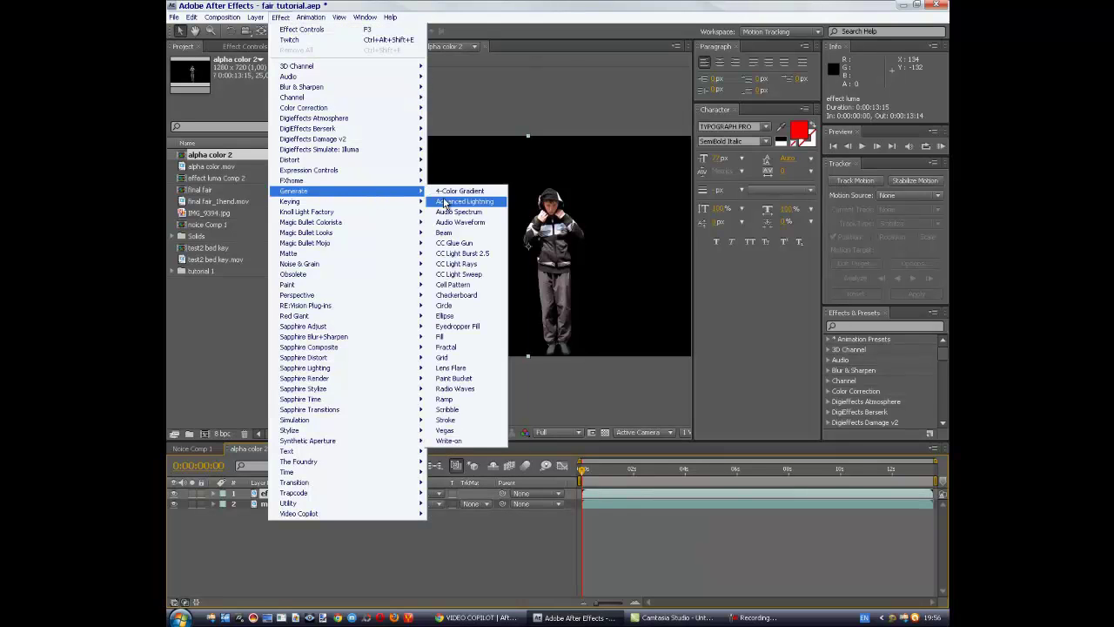
left_click(470, 336)
left_click(265, 112)
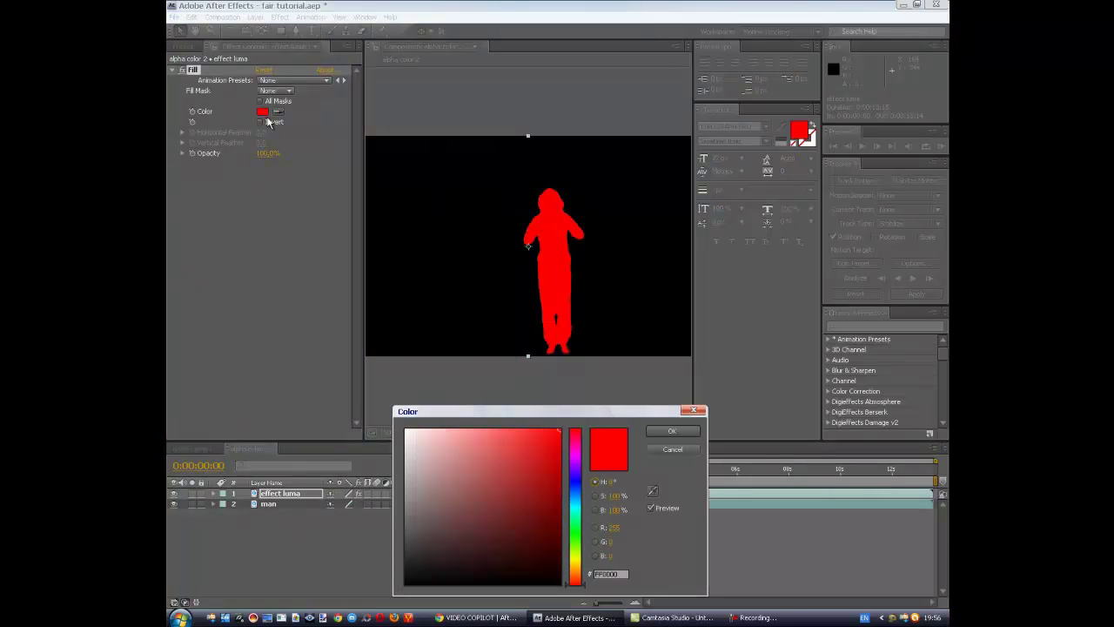
left_click_drag(460, 524, 406, 430)
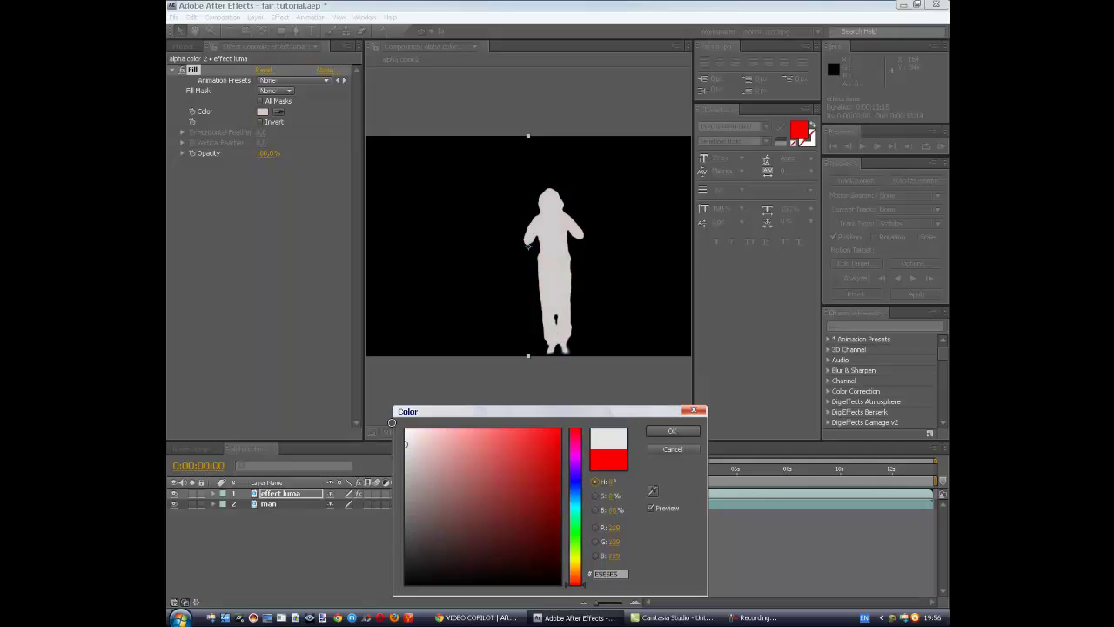
left_click(671, 431)
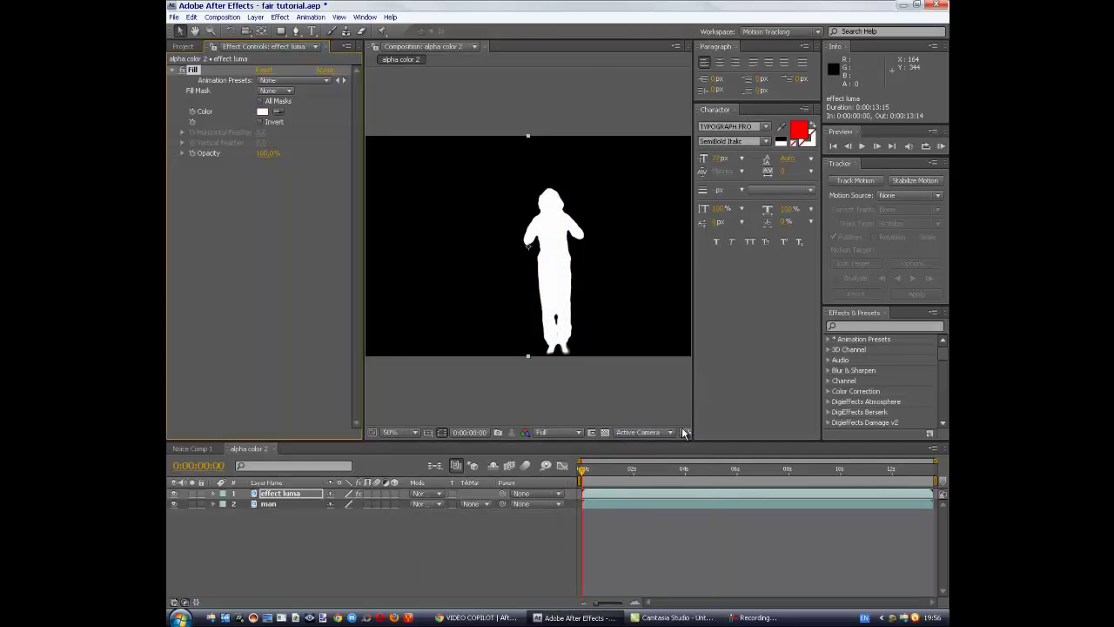
Step: Pre-compose effect luma as 'effect luma Comp 1' with all attributes moved, then deselect
left_click(255, 16)
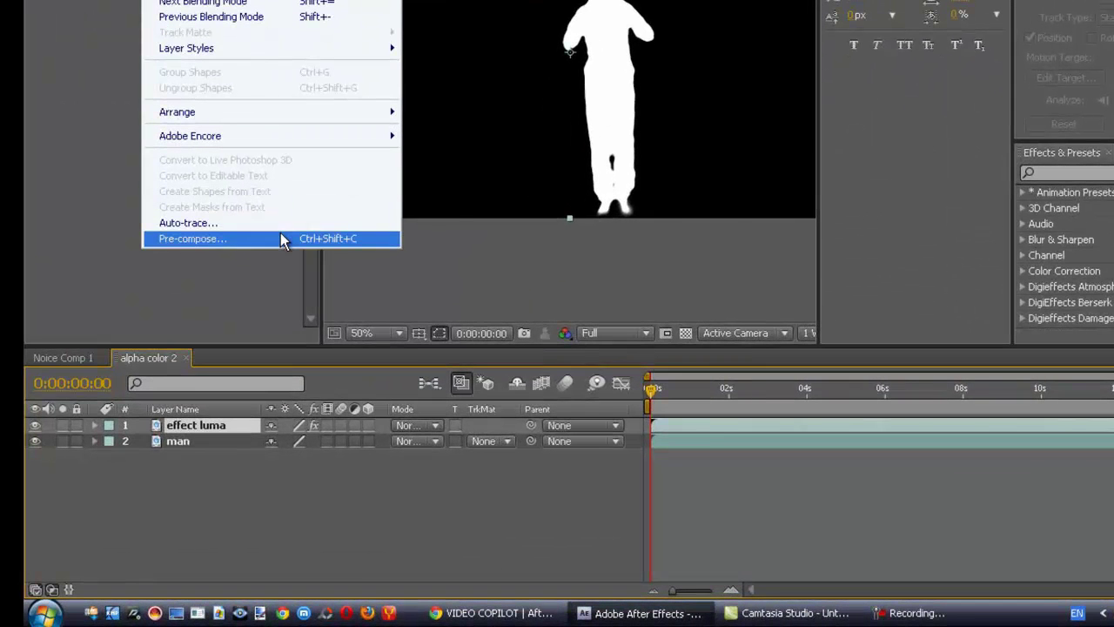
left_click(281, 233)
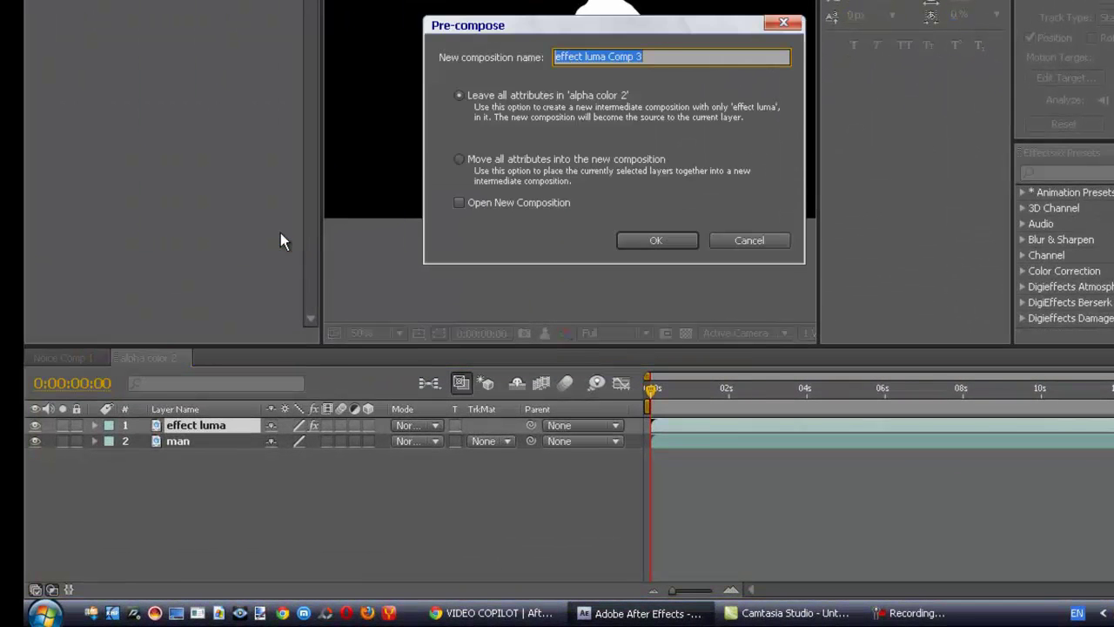
left_click(586, 158)
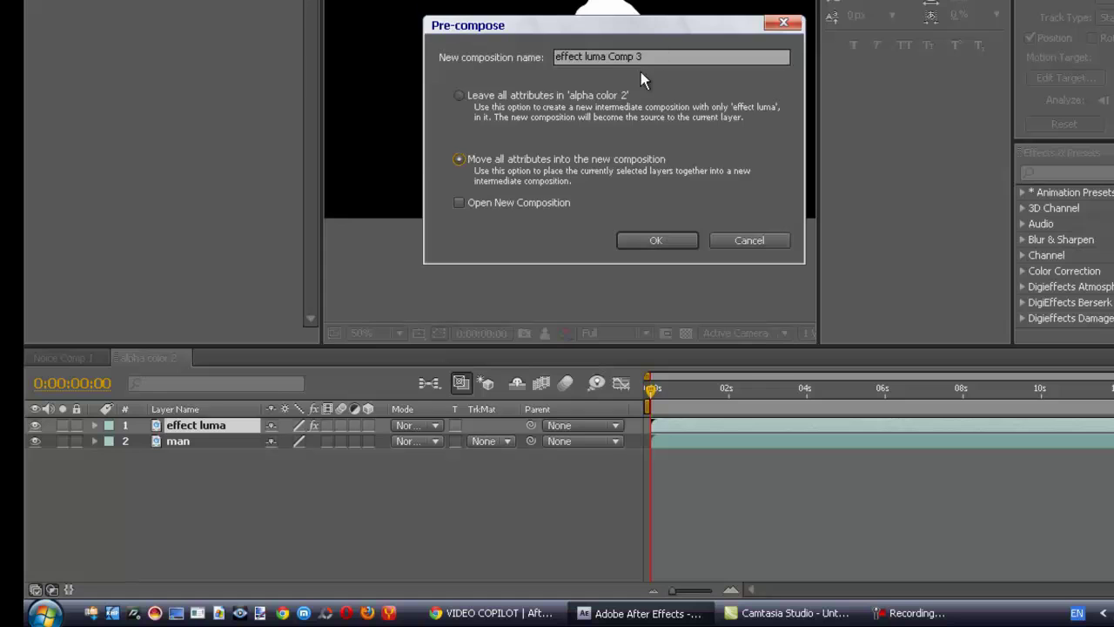
double_click(638, 57)
type("1")
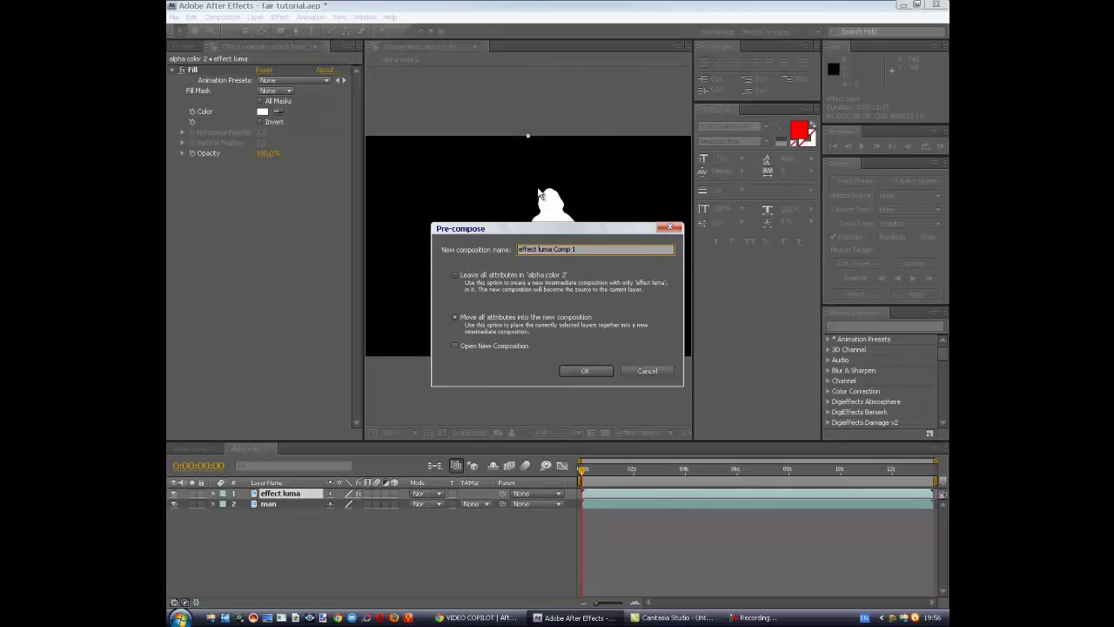
left_click(586, 372)
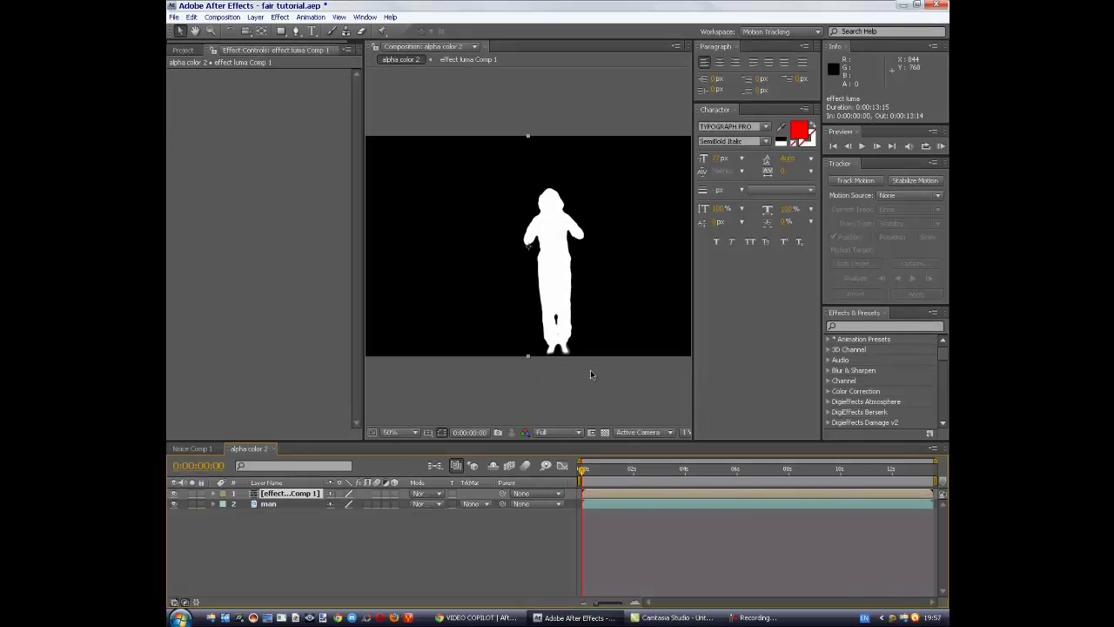
left_click(382, 569)
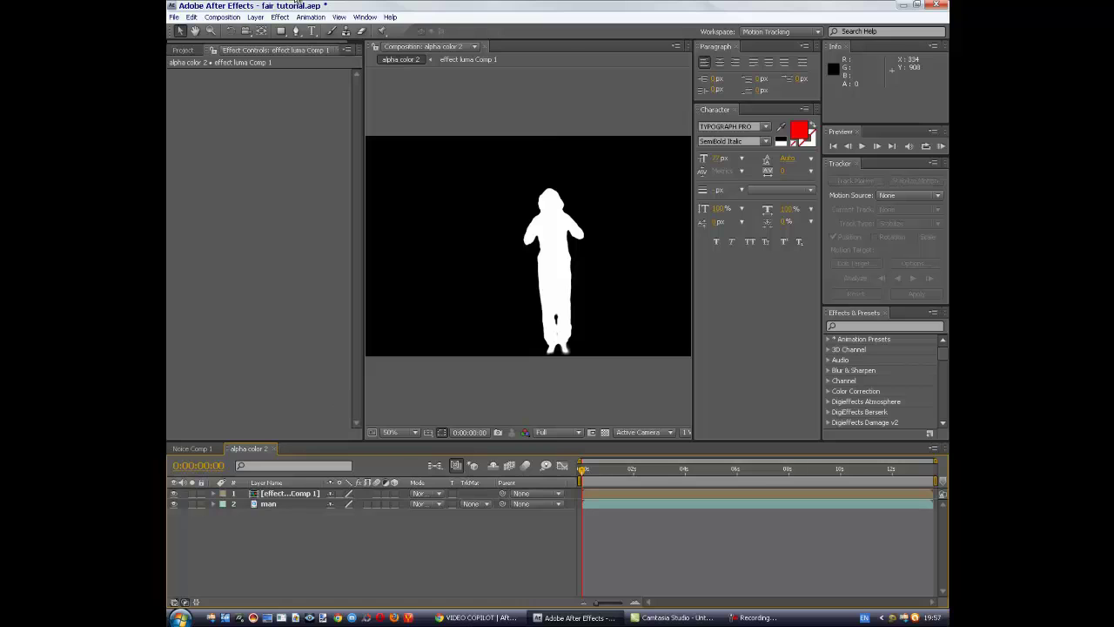
Step: Create a new black solid layer named 'particular'
left_click(255, 16)
mouse_move(416, 31)
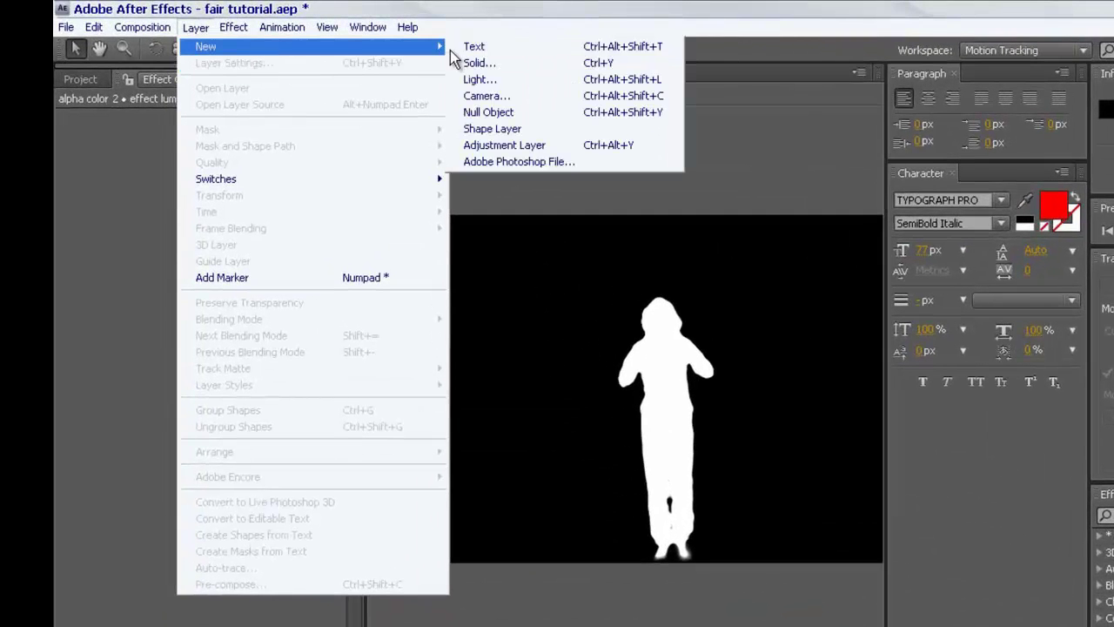
left_click(503, 61)
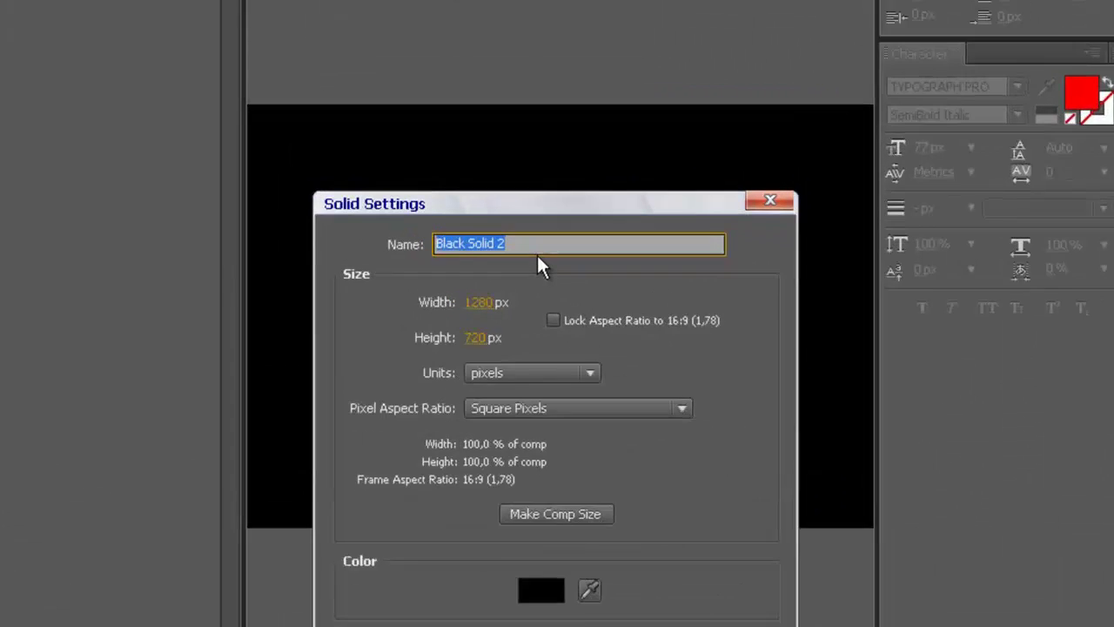
type("particular")
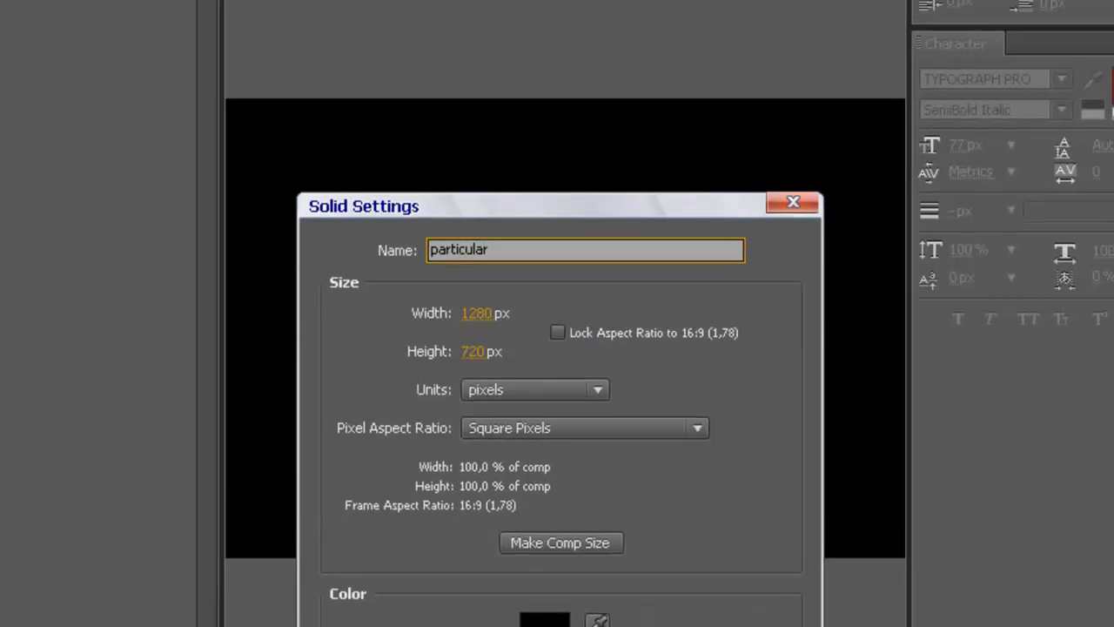
key("Return")
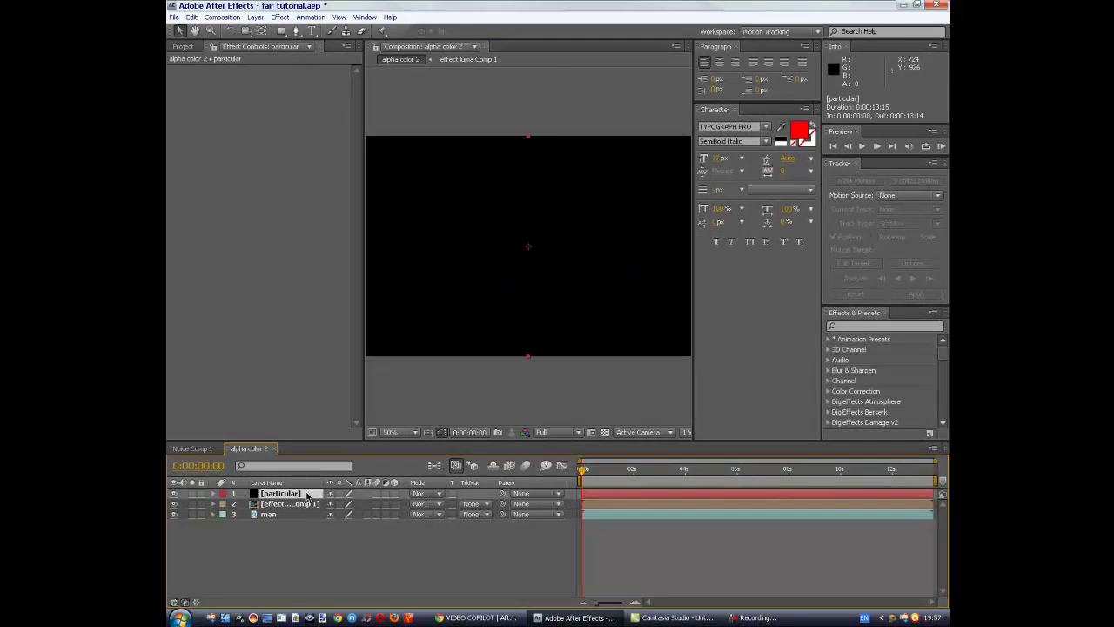
left_click(854, 327)
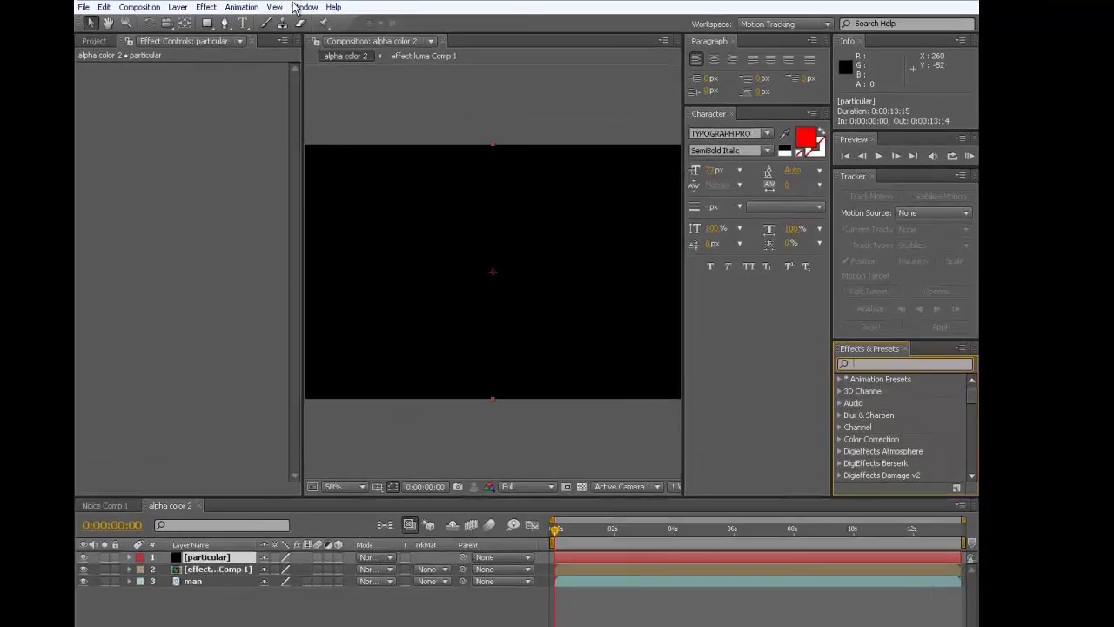
left_click(365, 16)
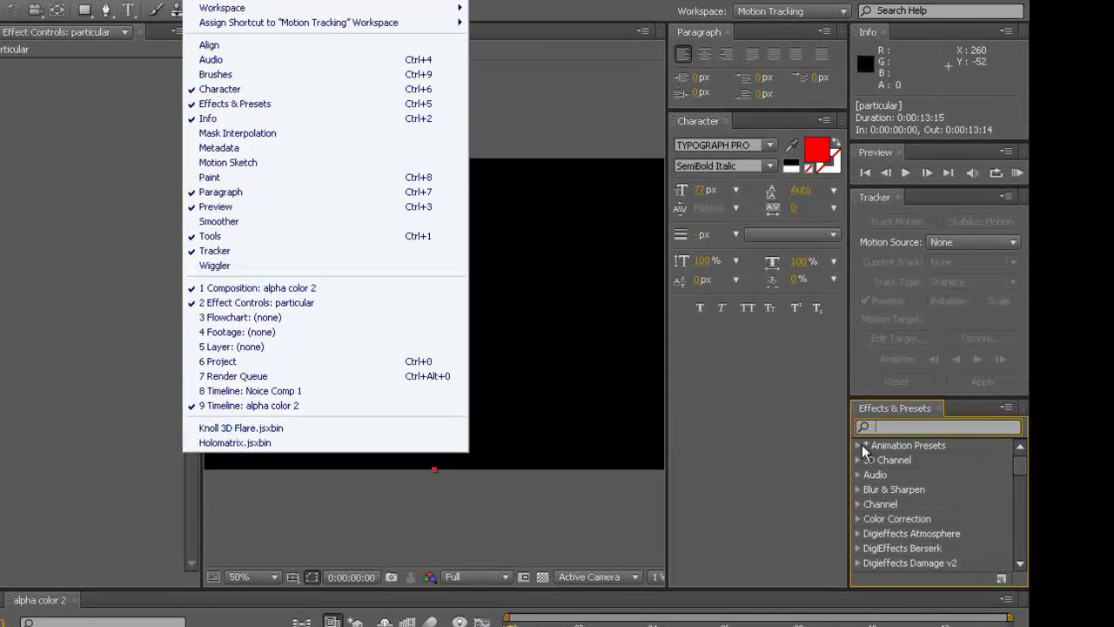
Step: Search effects for 'particl' and apply Particle Playground to the particular layer
left_click(889, 426)
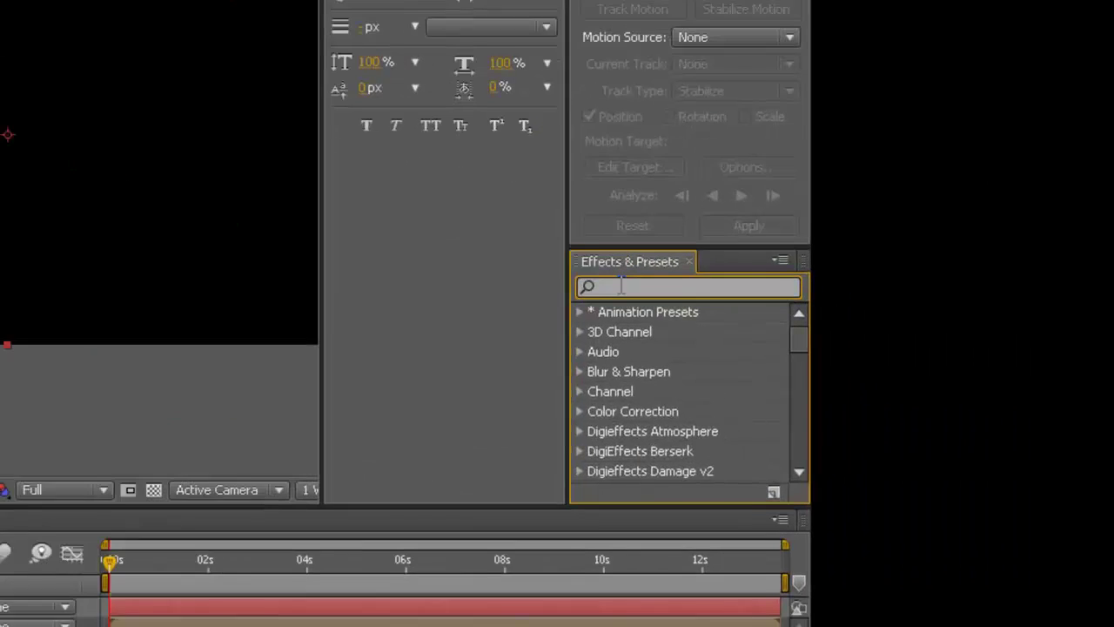
type("partic")
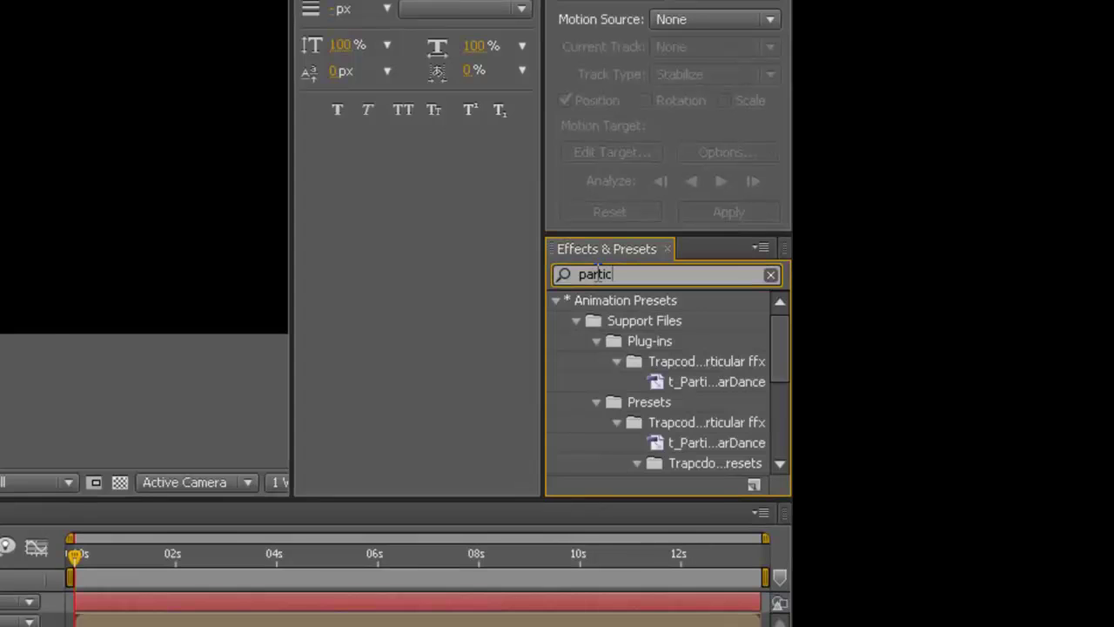
type("l")
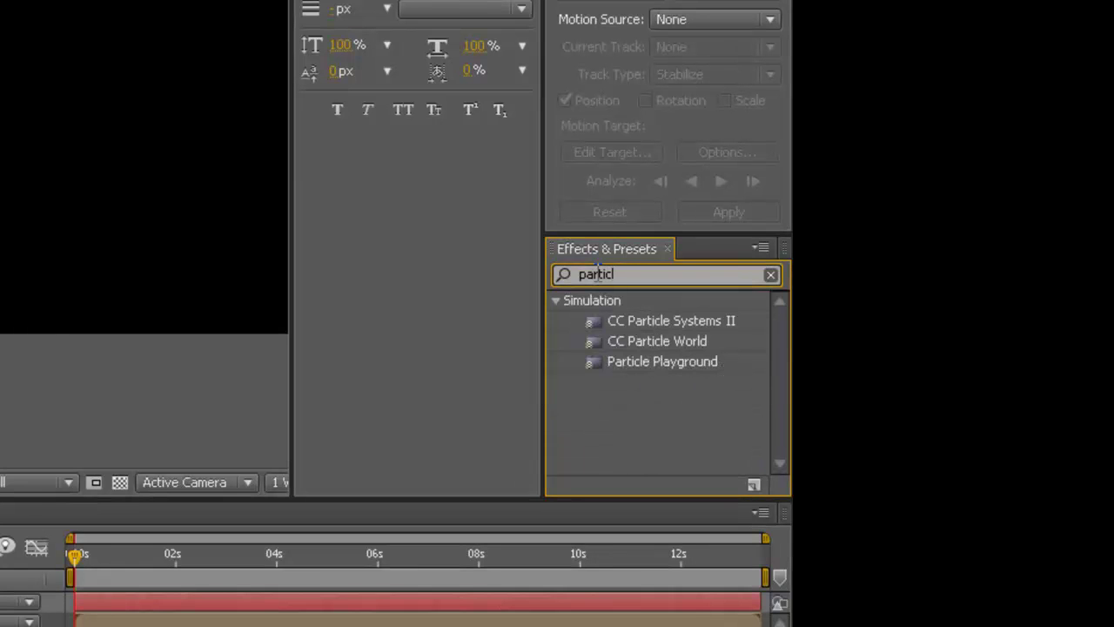
left_click(657, 367)
left_click_drag(702, 377, 354, 476)
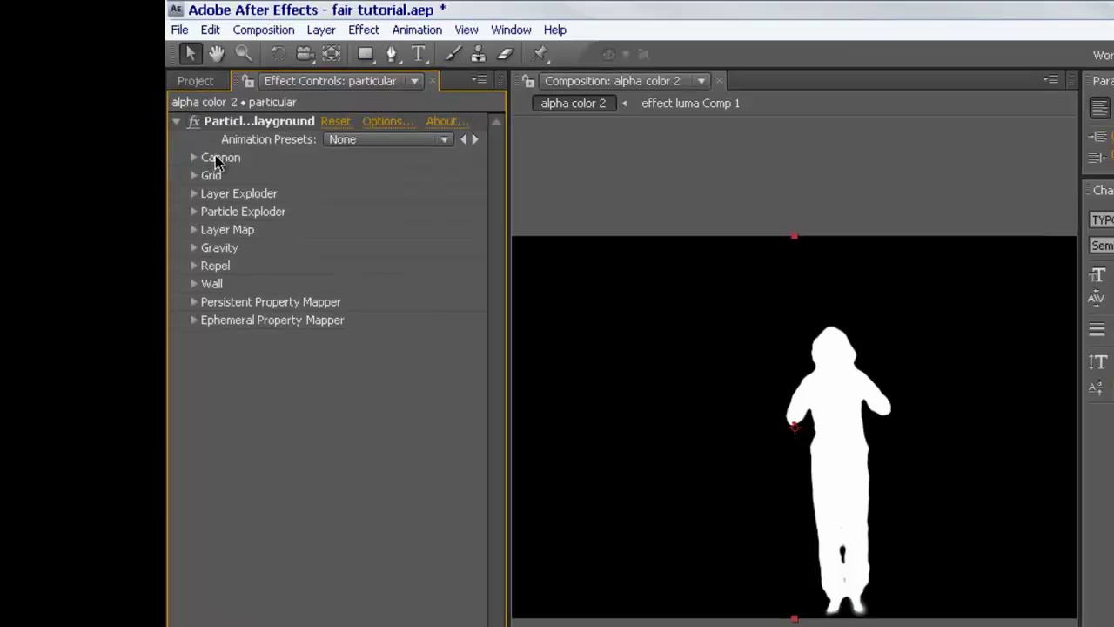
Step: Set Cannon Particles Per Second to 0 and Gravity Direction to 0°
left_click(195, 158)
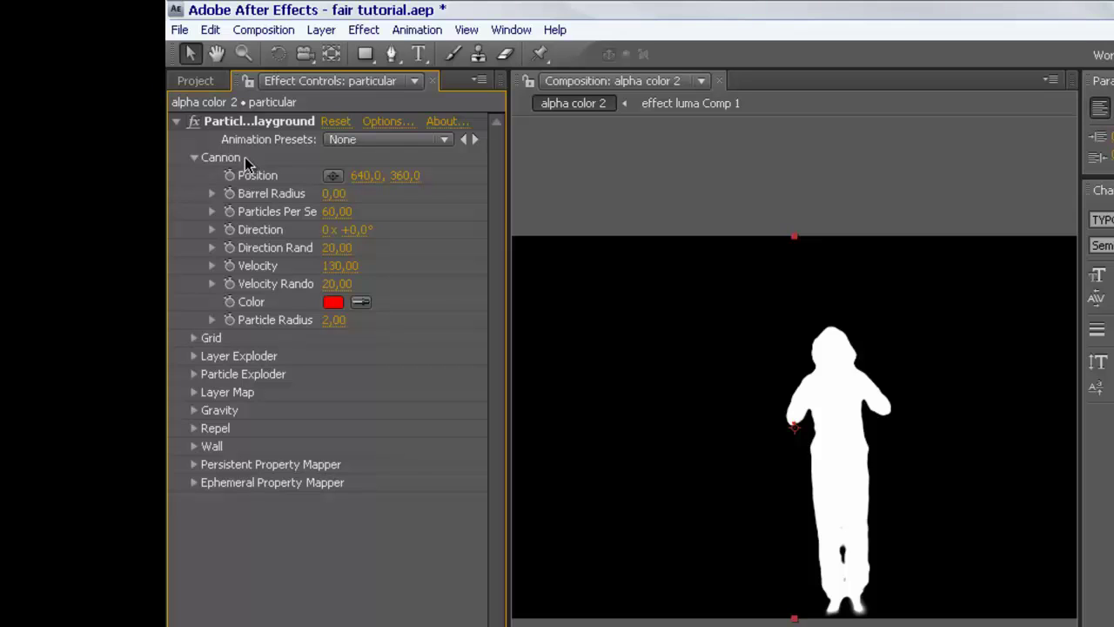
left_click(331, 212)
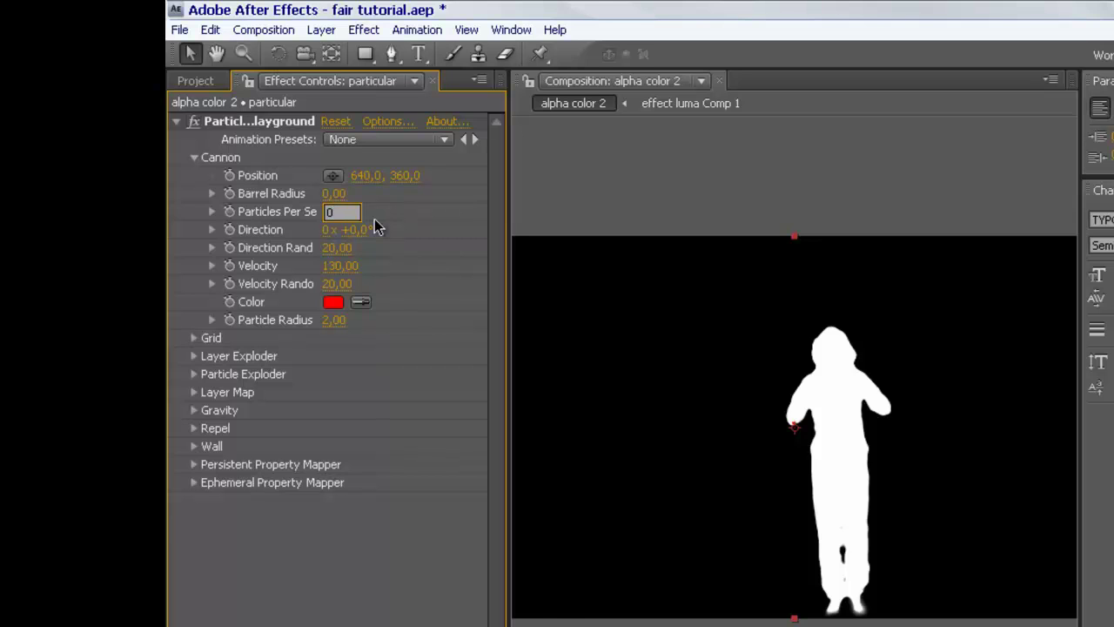
type("0")
key("Return")
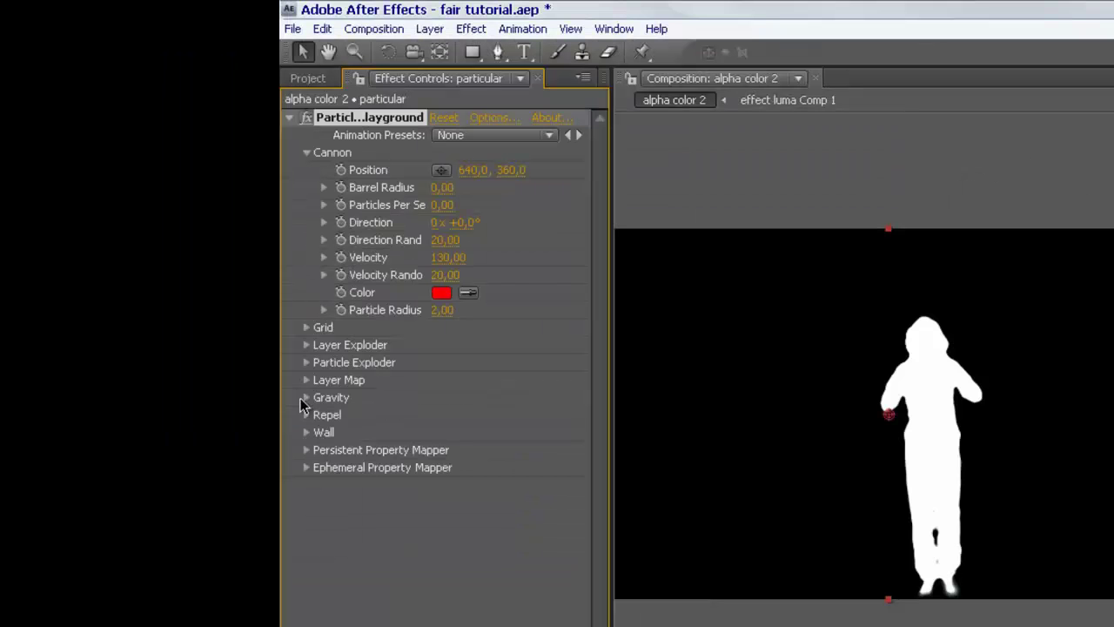
left_click(193, 410)
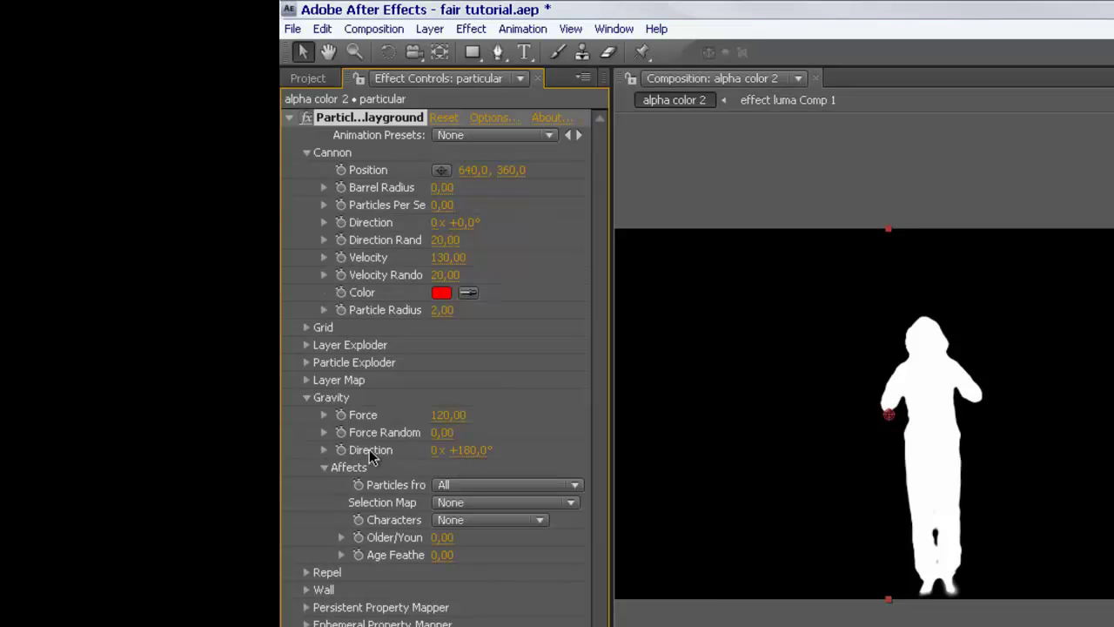
left_click(475, 450)
type("0")
key("Return")
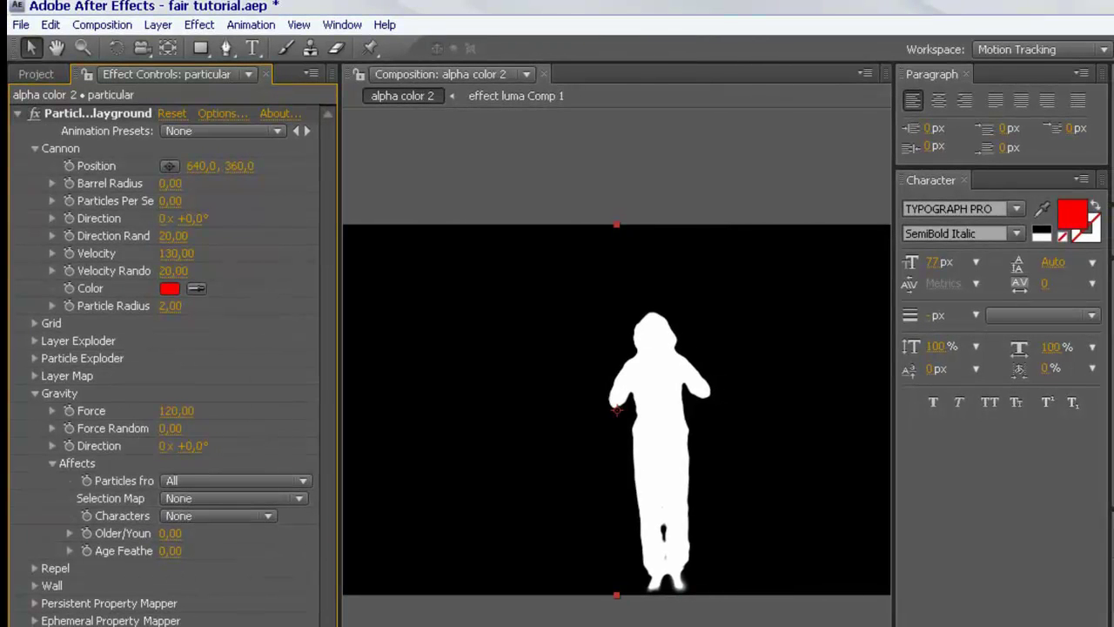
Step: Set Layer Exploder's Explode Layer to effect luma Comp 1
left_click(35, 391)
left_click(35, 340)
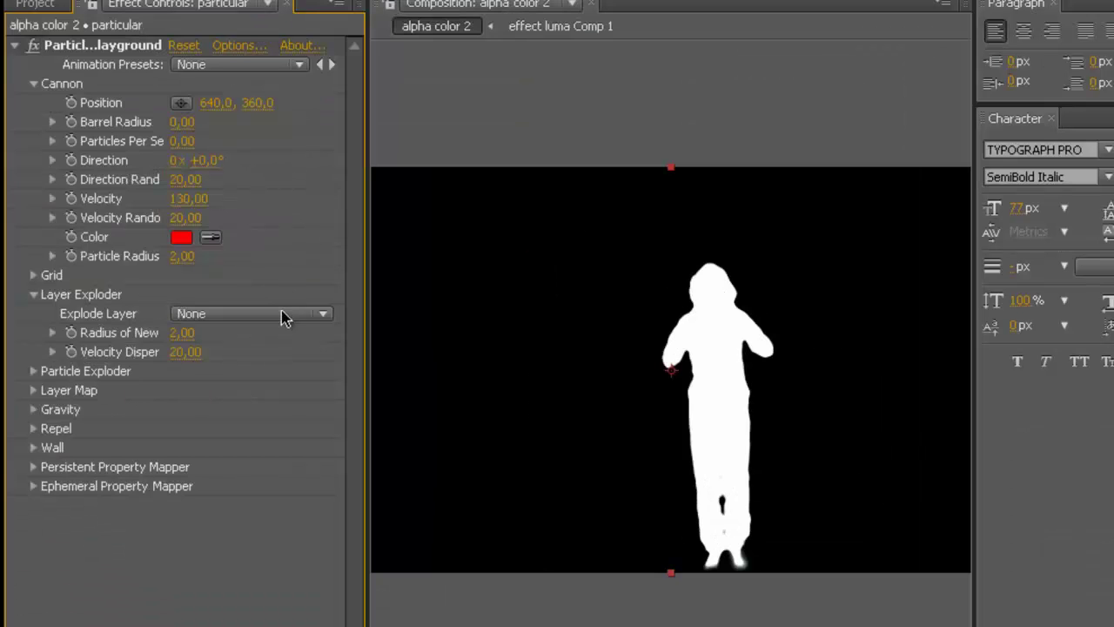
left_click(281, 315)
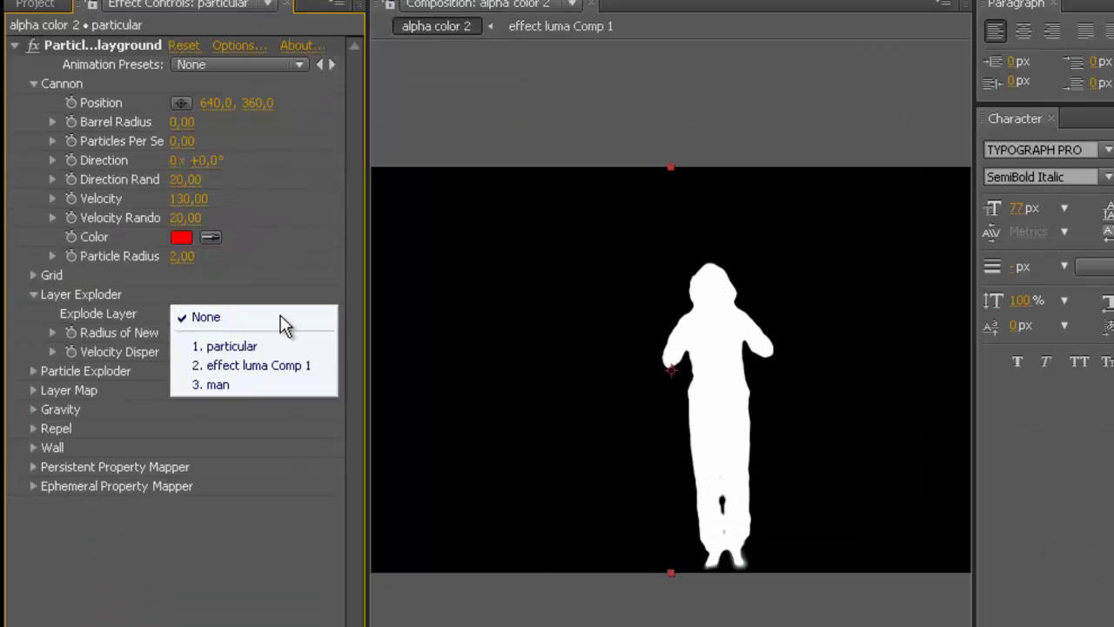
left_click(297, 367)
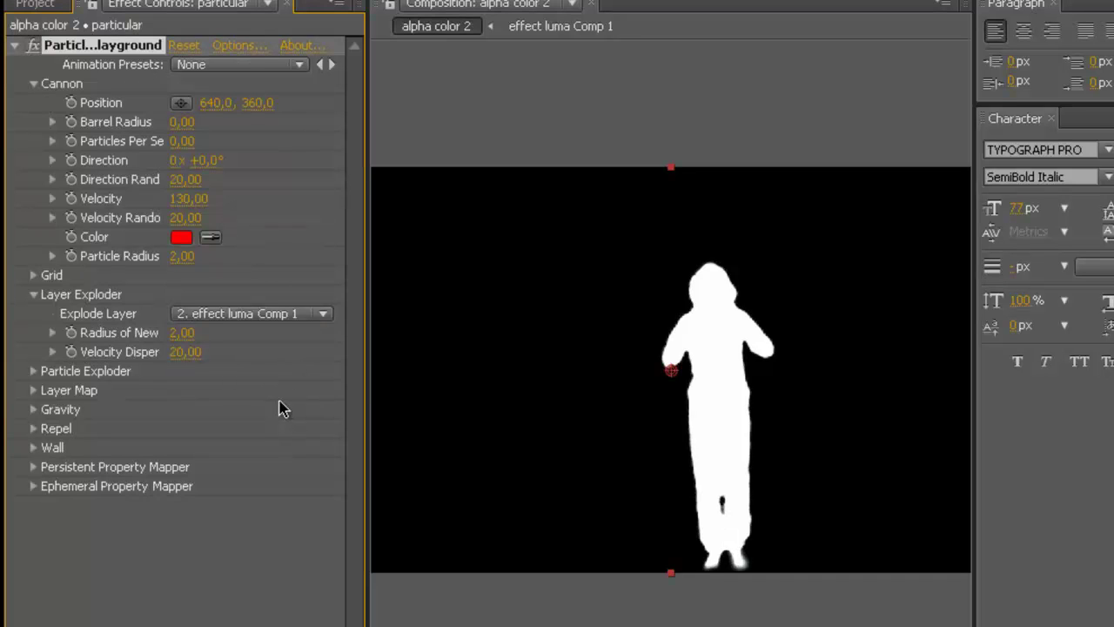
Step: Set Velocity Dispersion to 60 and Radius of New Particles to 3
left_click(185, 352)
type("60")
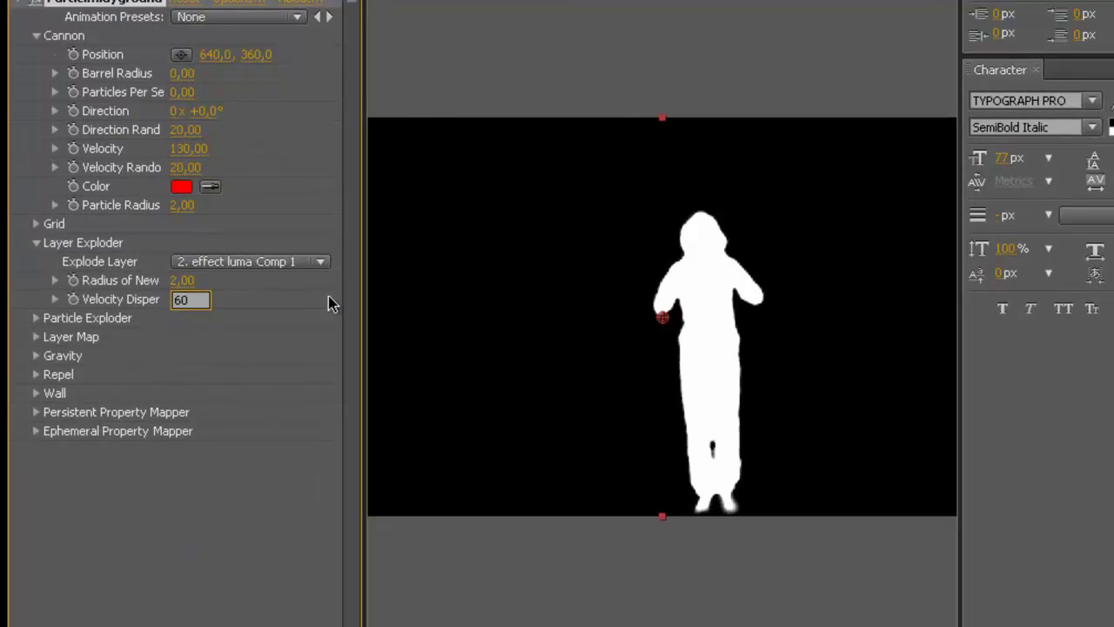
key("Return")
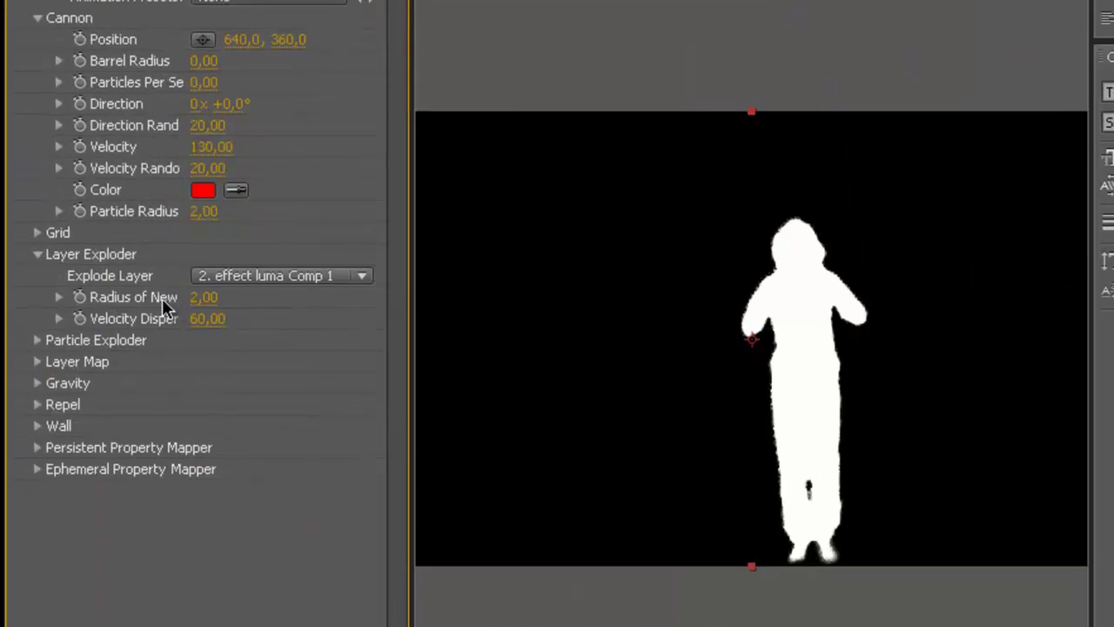
left_click(207, 301)
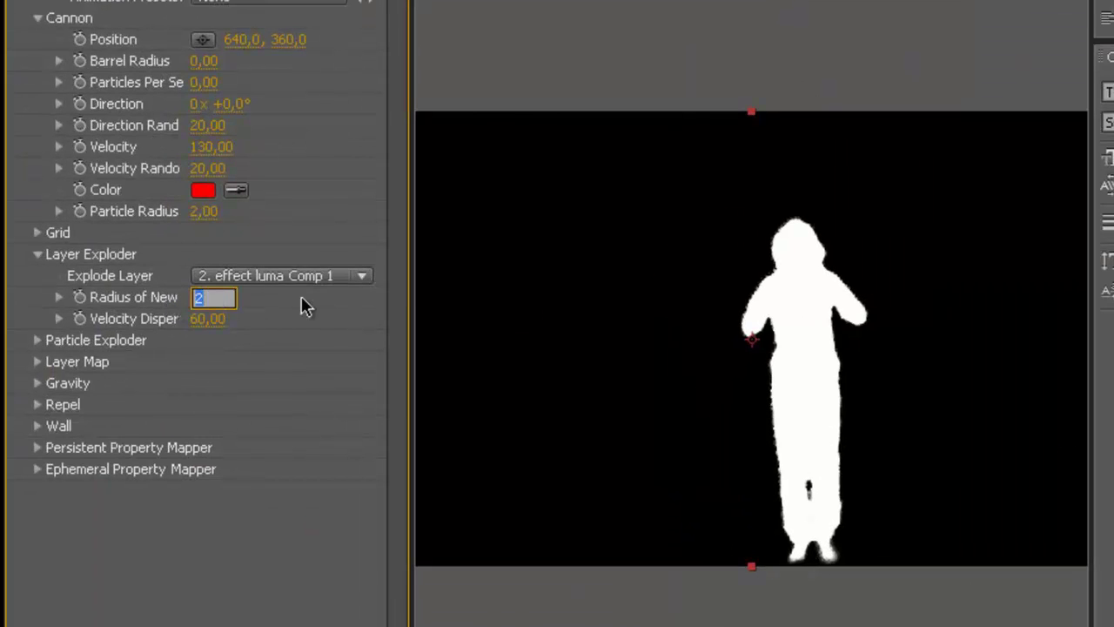
type("3")
key("Return")
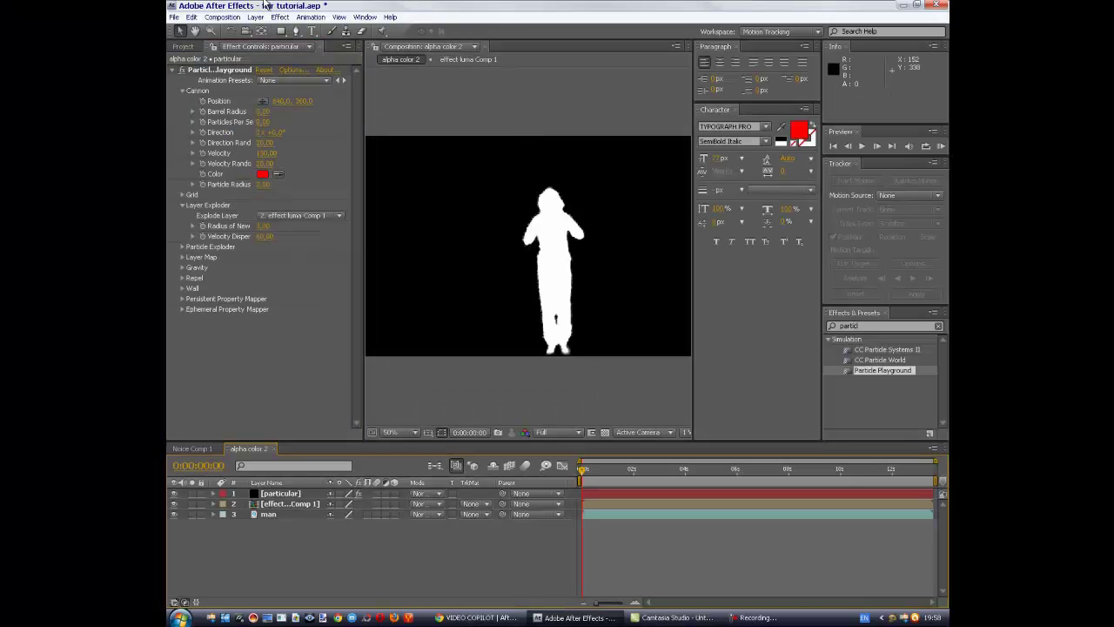
Step: Create a full-size black solid named 'noise'
left_click(264, 19)
mouse_move(361, 30)
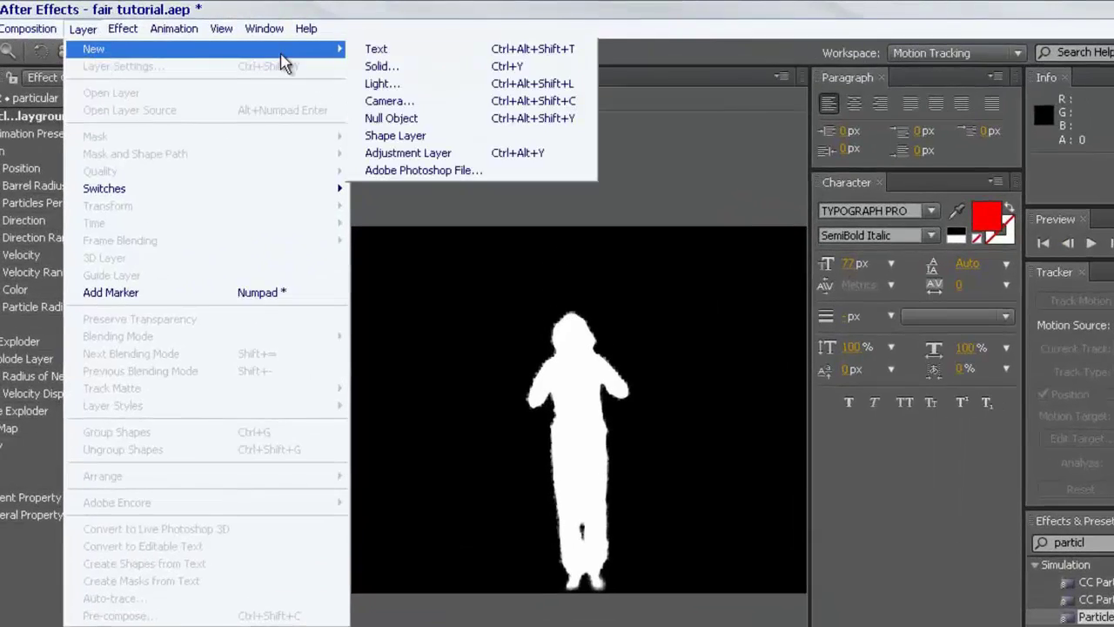
left_click(449, 69)
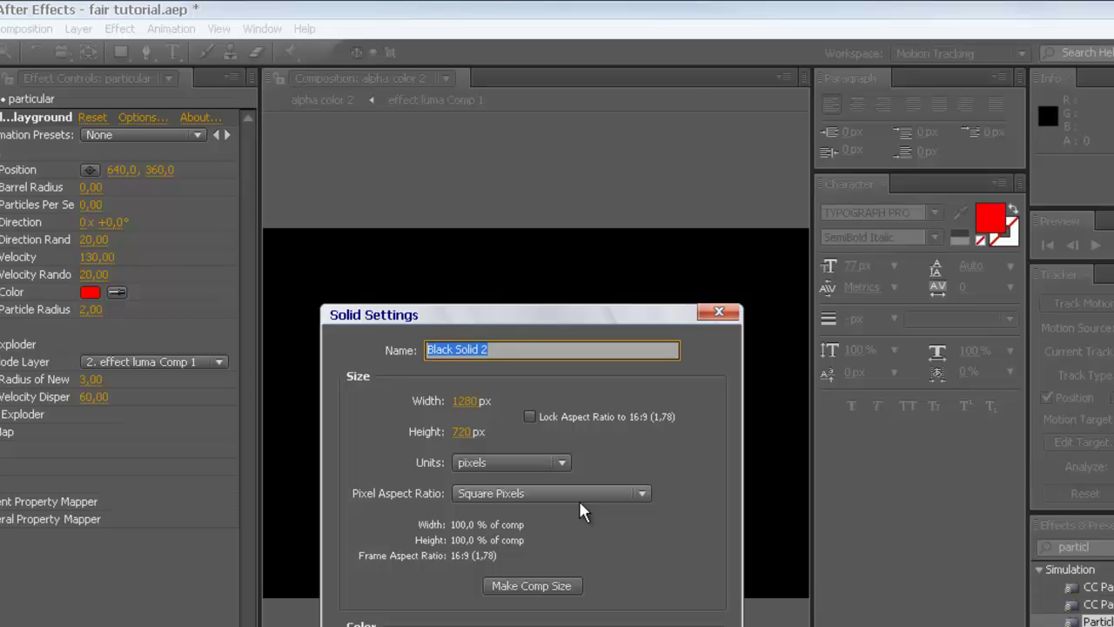
type("noise")
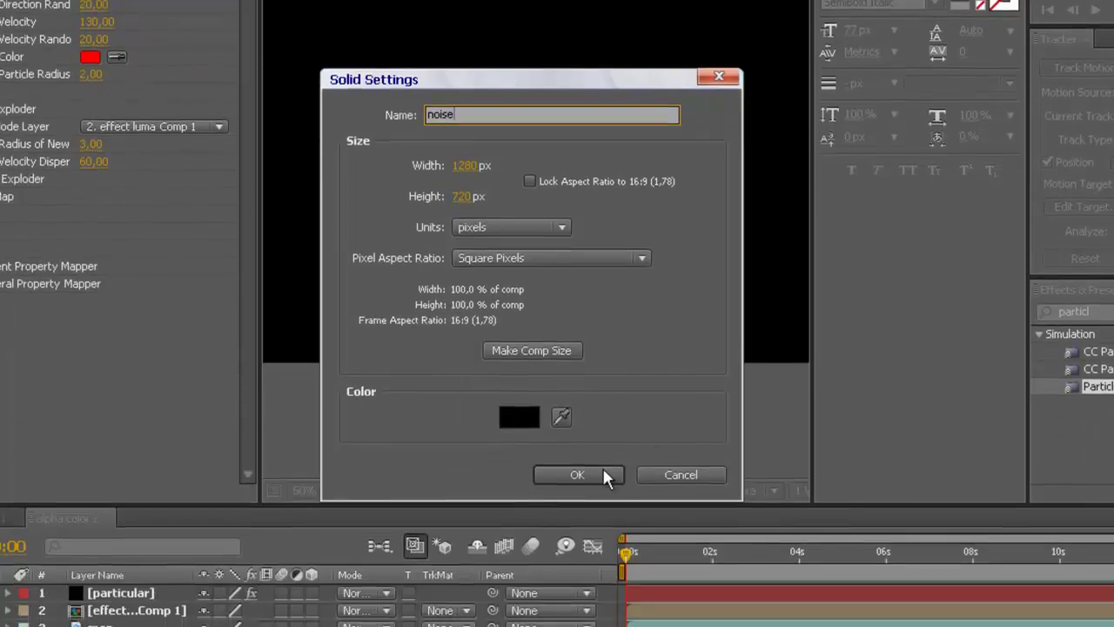
left_click(600, 470)
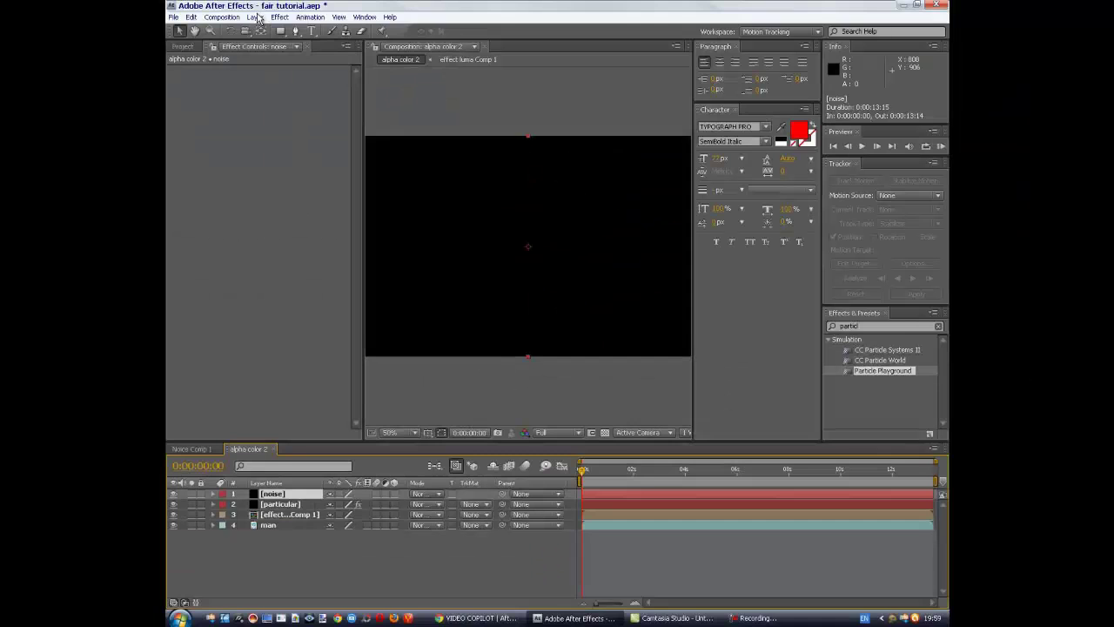
Step: Pre-compose the noise solid into 'noise Comp 1' and select it
left_click(73, 22)
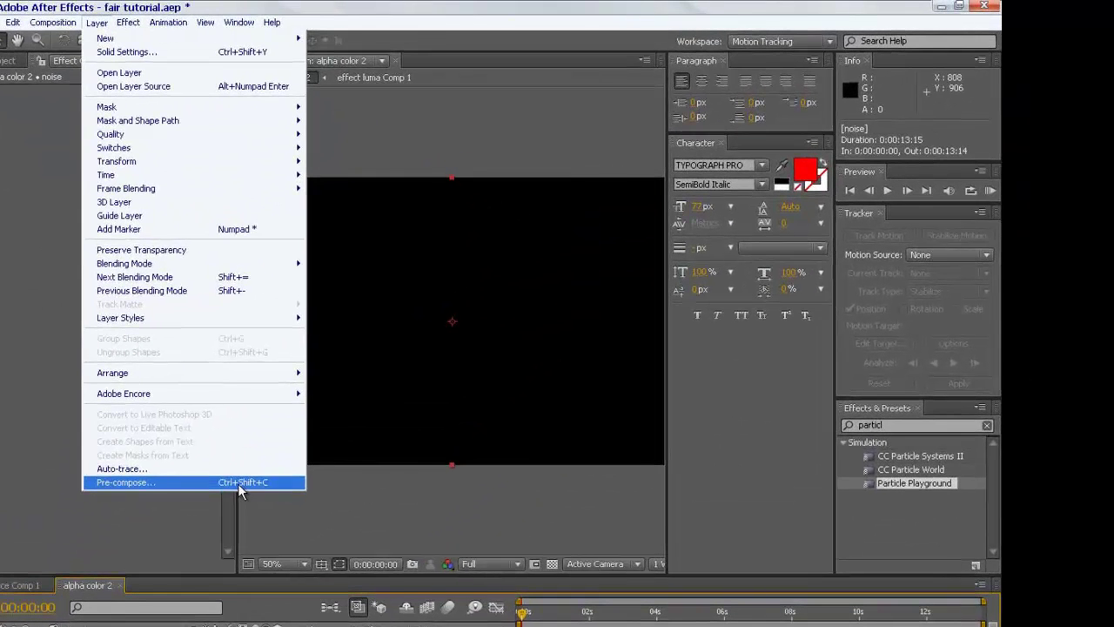
left_click(172, 424)
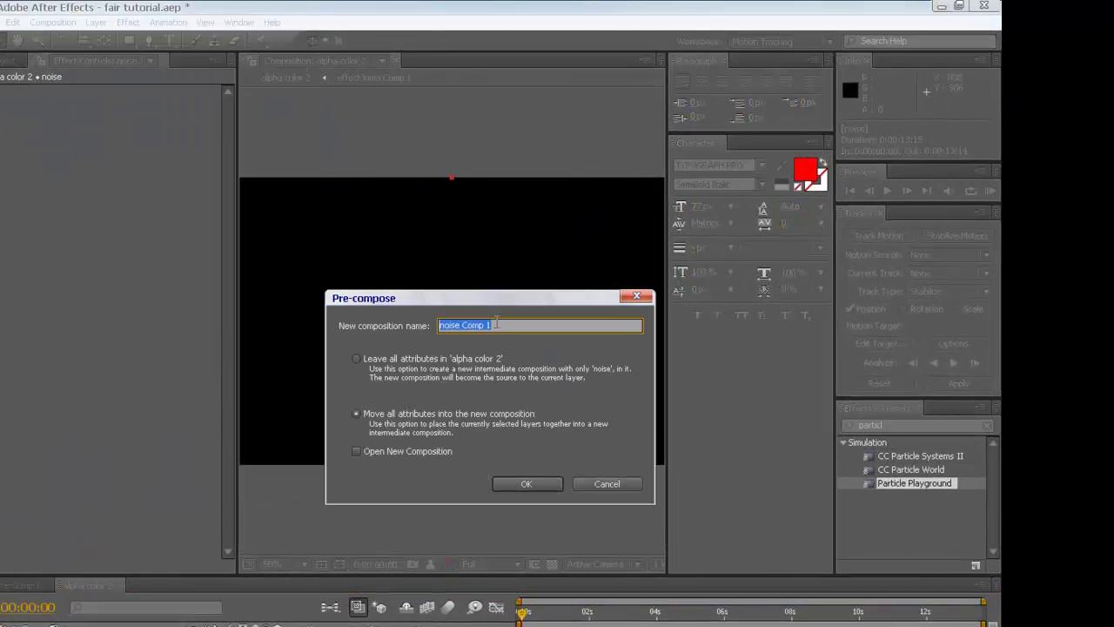
left_click(513, 484)
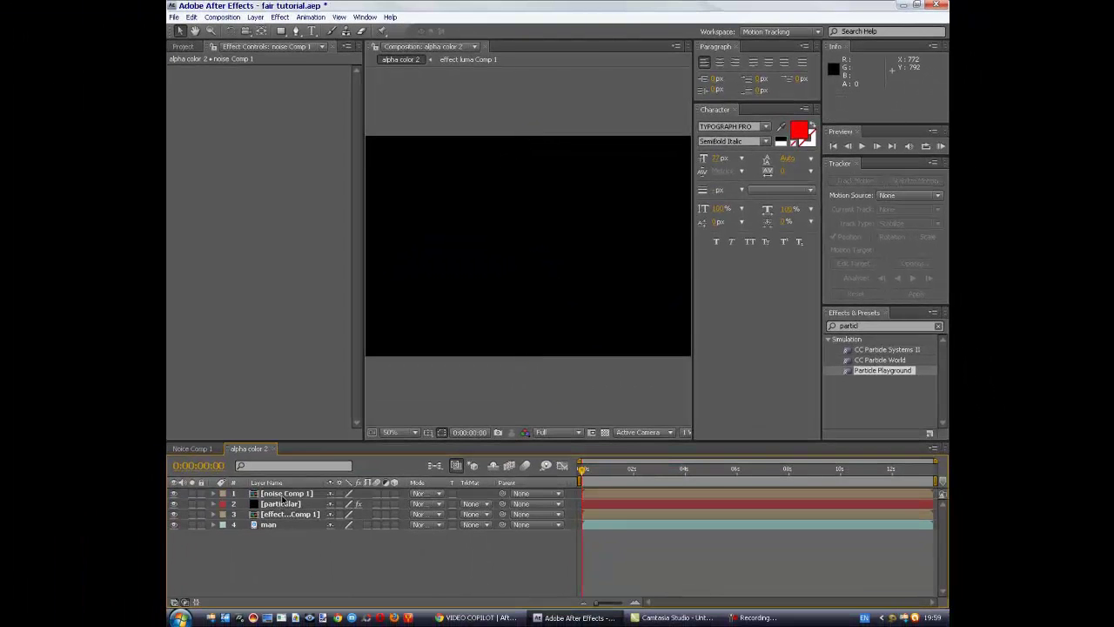
left_click(282, 495)
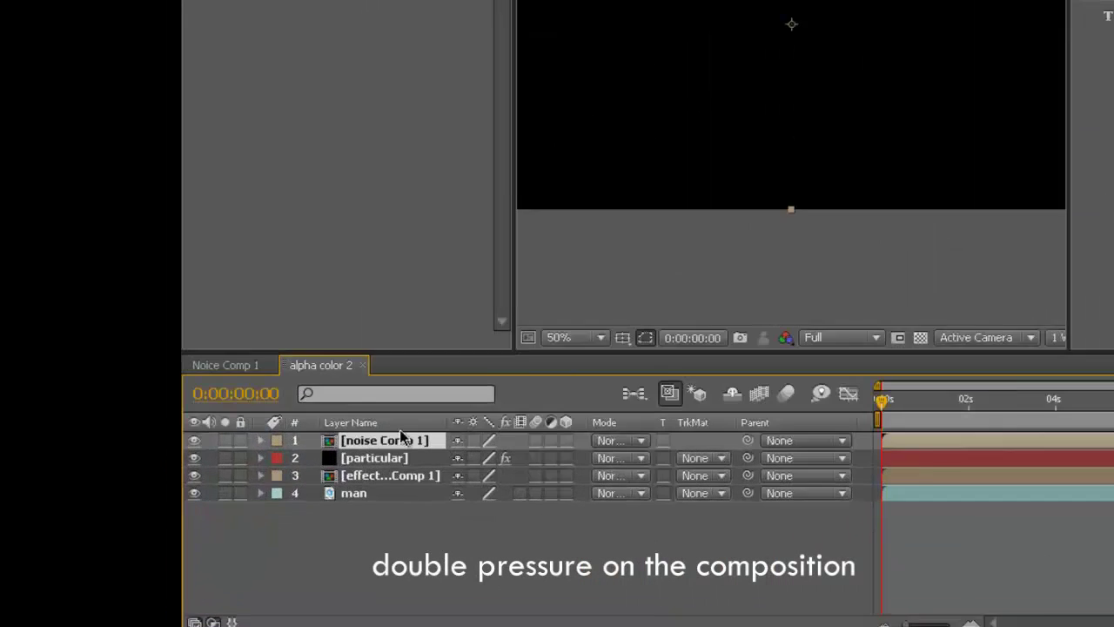
Step: Inside noise Comp 1, apply a Ramp effect to the noise solid for a black-to-white gradient
double_click(402, 438)
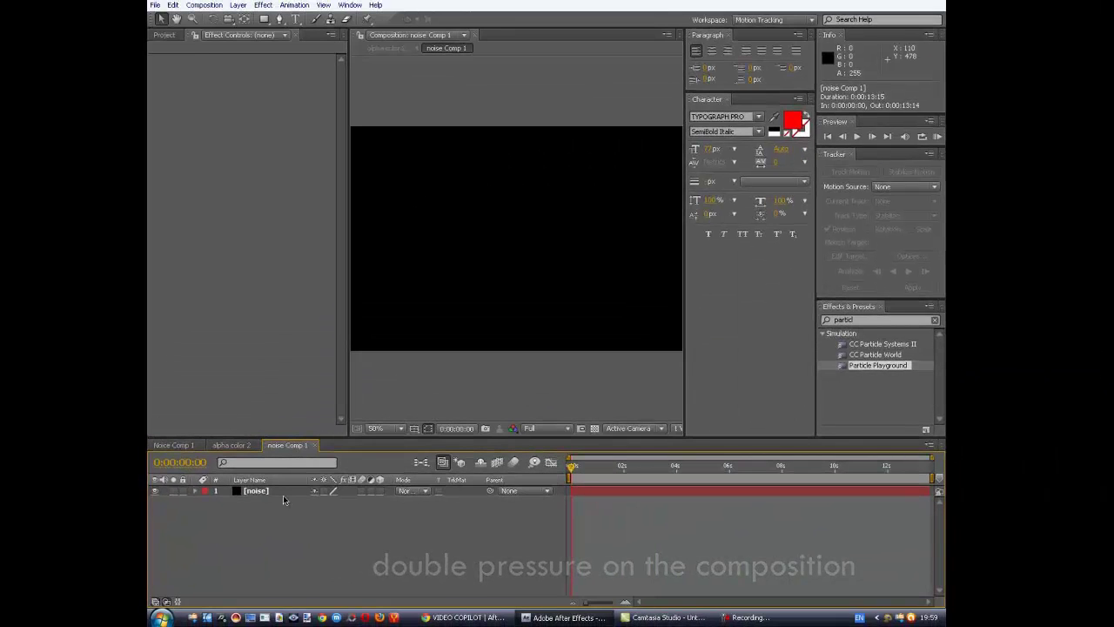
left_click(283, 496)
left_click(280, 18)
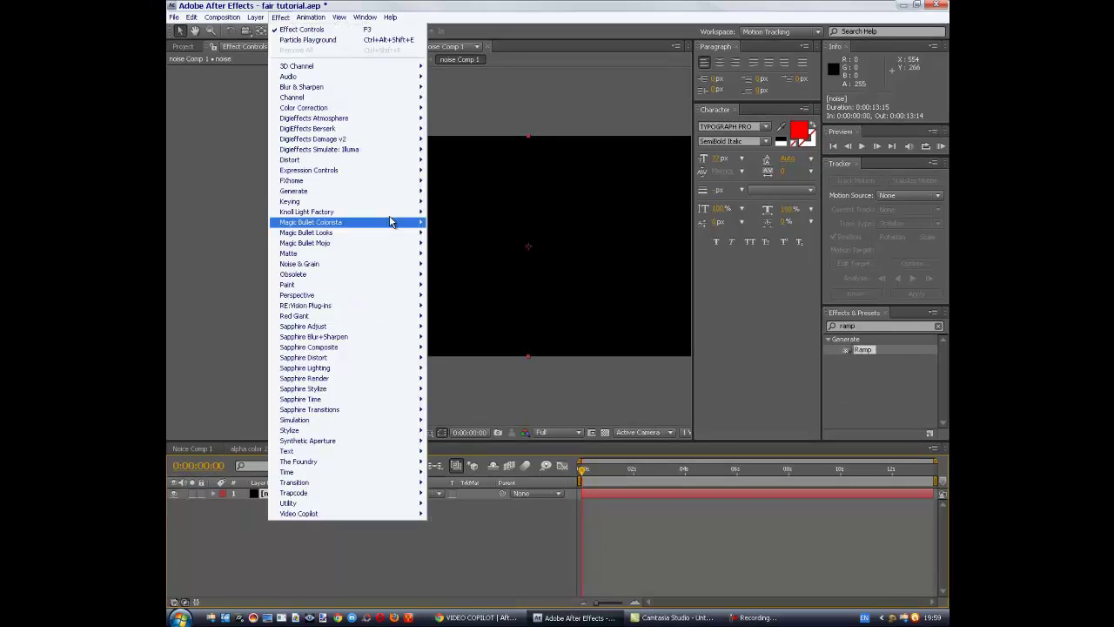
mouse_move(348, 191)
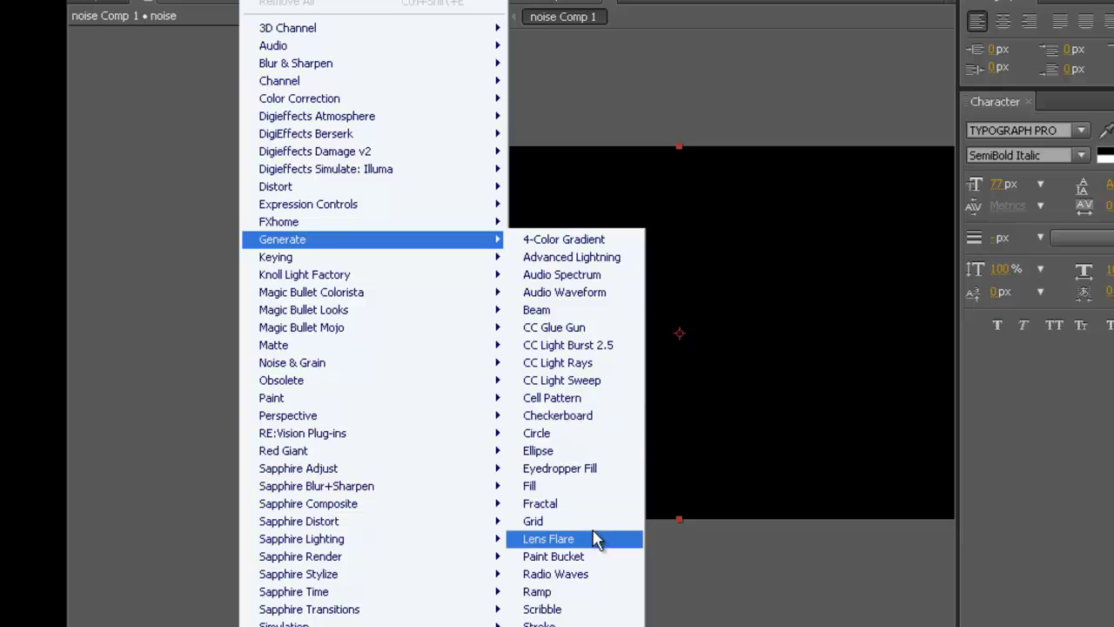
left_click(567, 592)
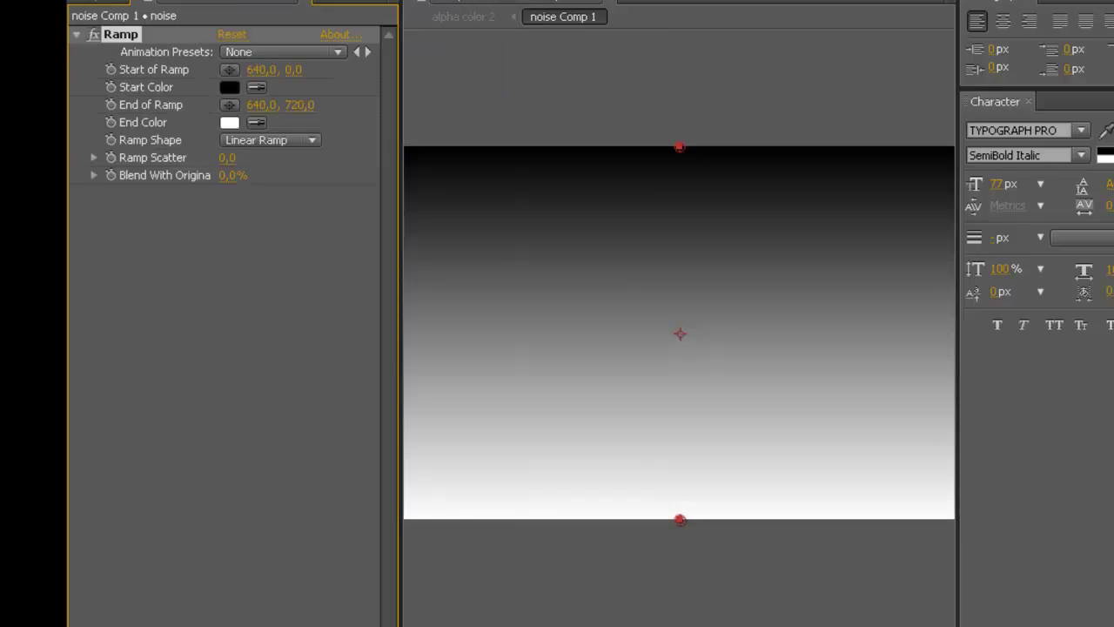
key("ctrl+shift+a")
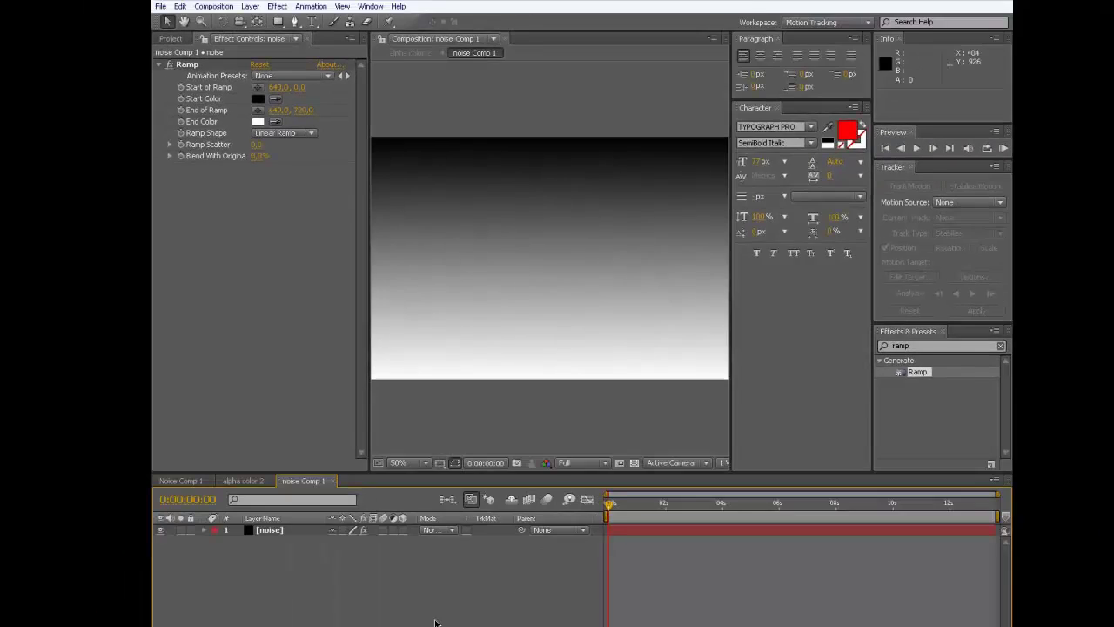
key("BackSpace")
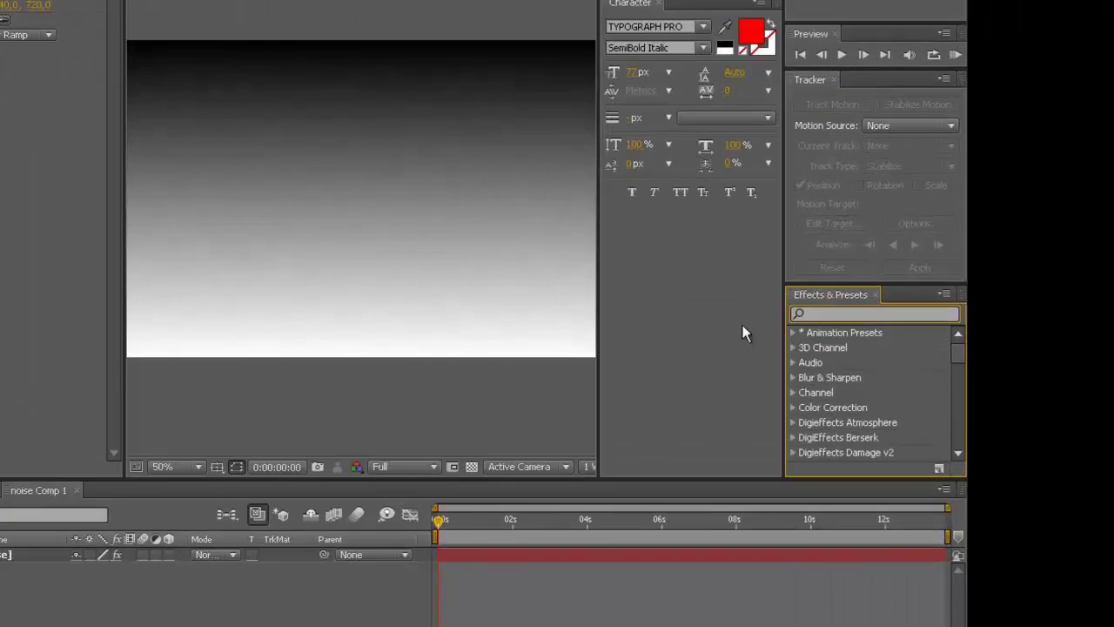
Step: Find Turbulent Displace in Effects & Presets and apply it to the noise layer
type("turbule")
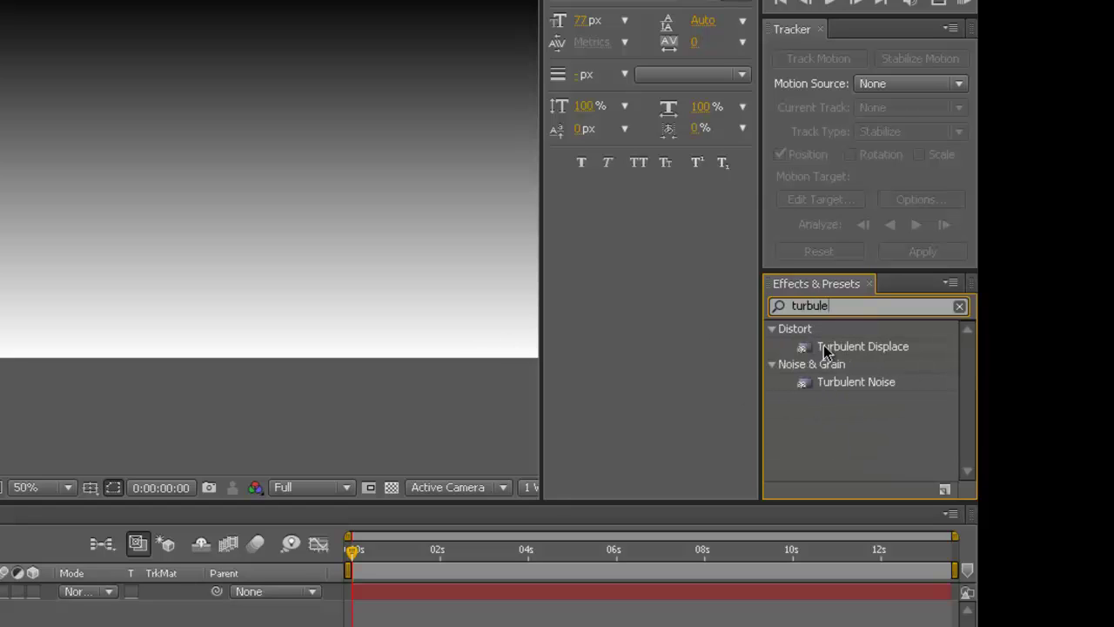
mouse_move(856, 345)
left_mouse_down()
mouse_move(574, 348)
mouse_move(366, 279)
left_mouse_up()
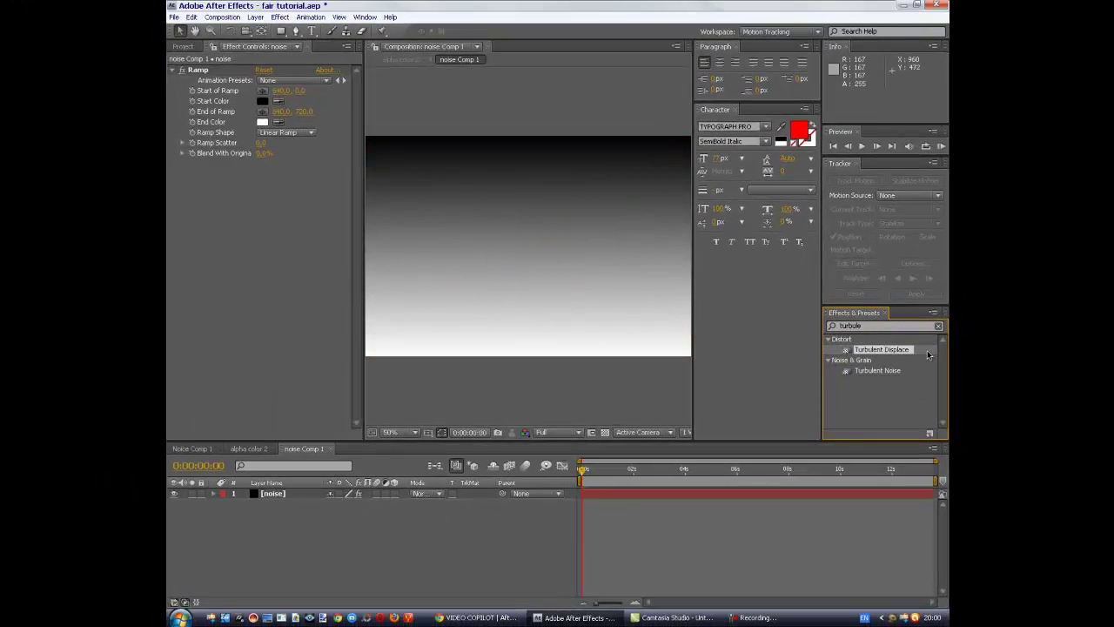
left_click_drag(896, 350, 597, 269)
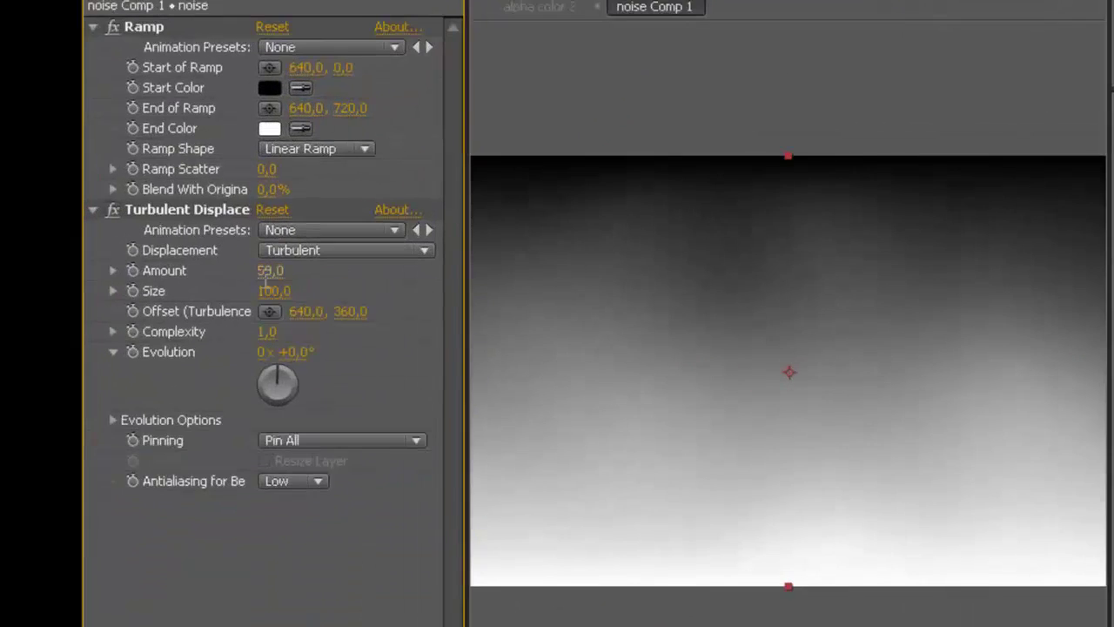
Step: Set Turbulent Displace Amount to 500, Size to 12 and Complexity to 4
left_click(269, 271)
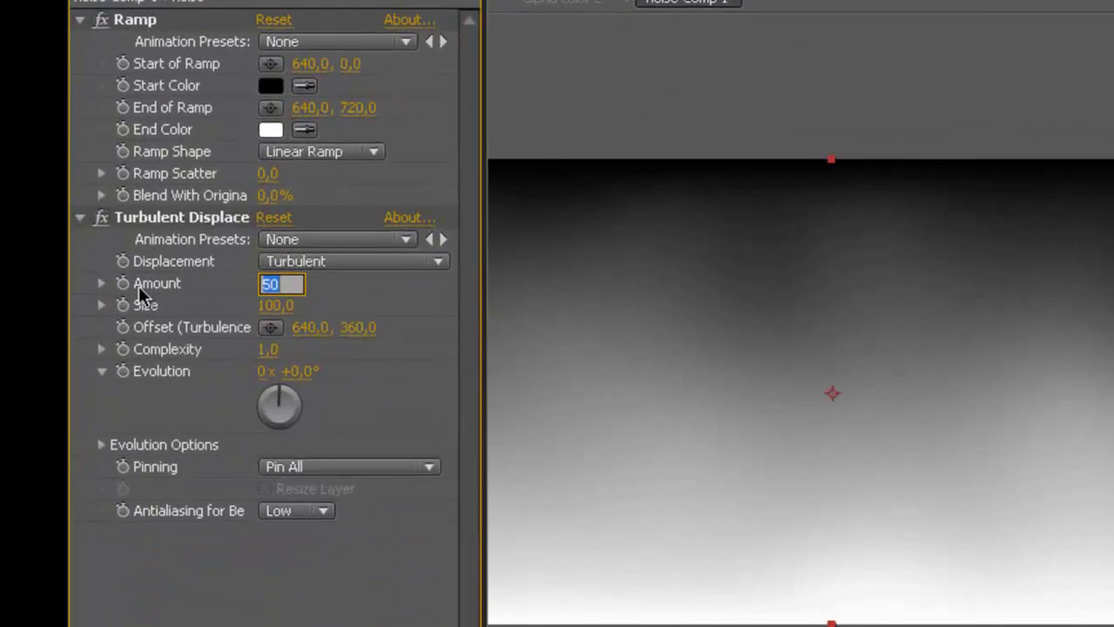
type("5")
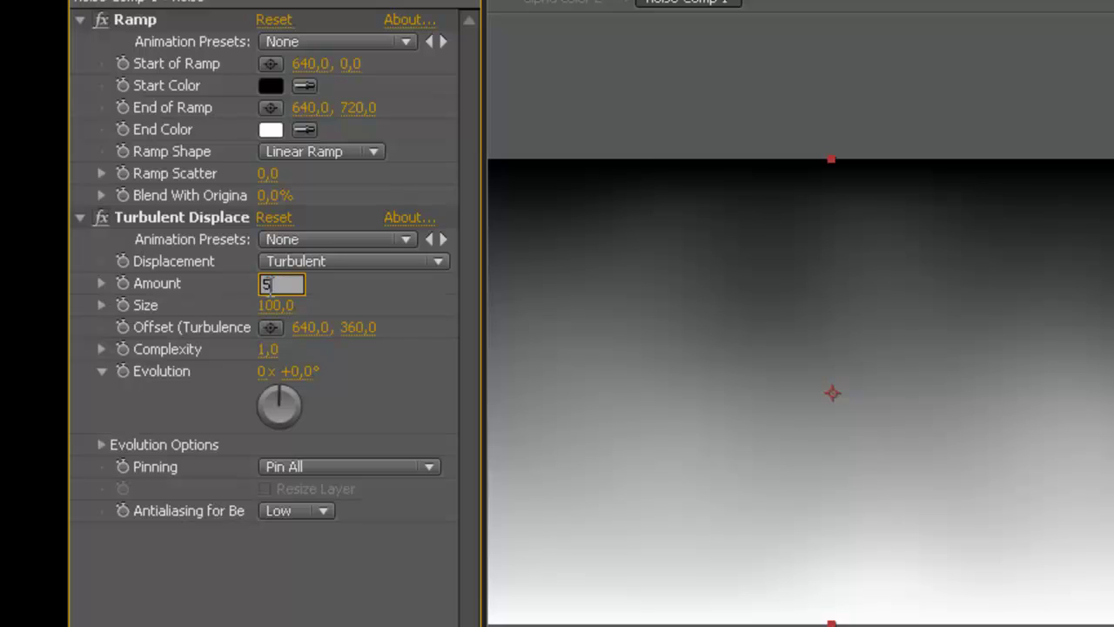
left_click(388, 583)
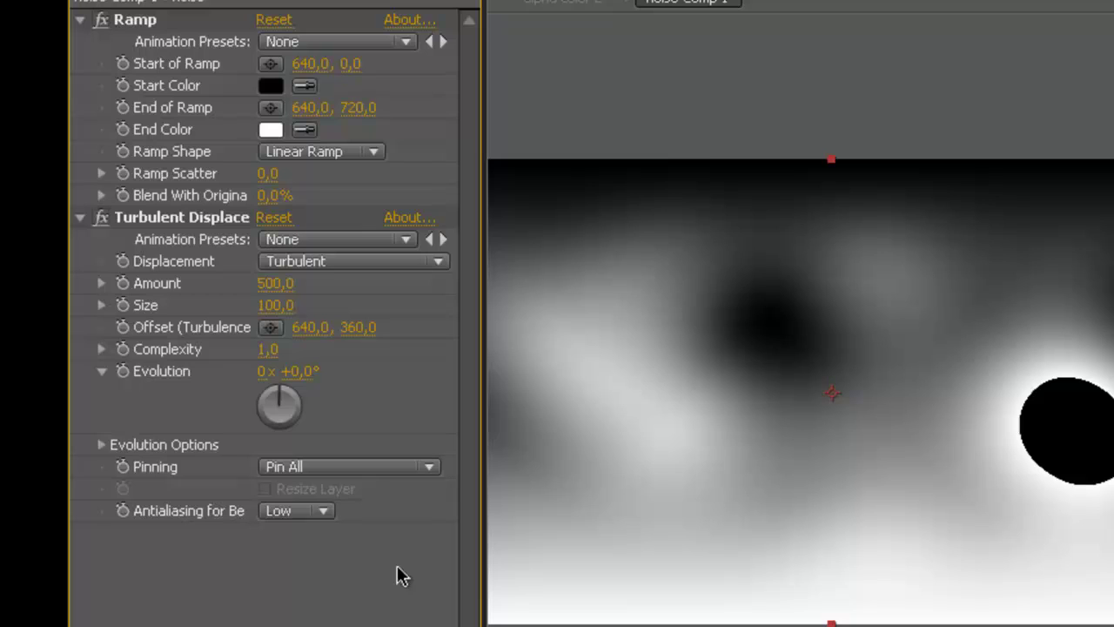
left_click(277, 305)
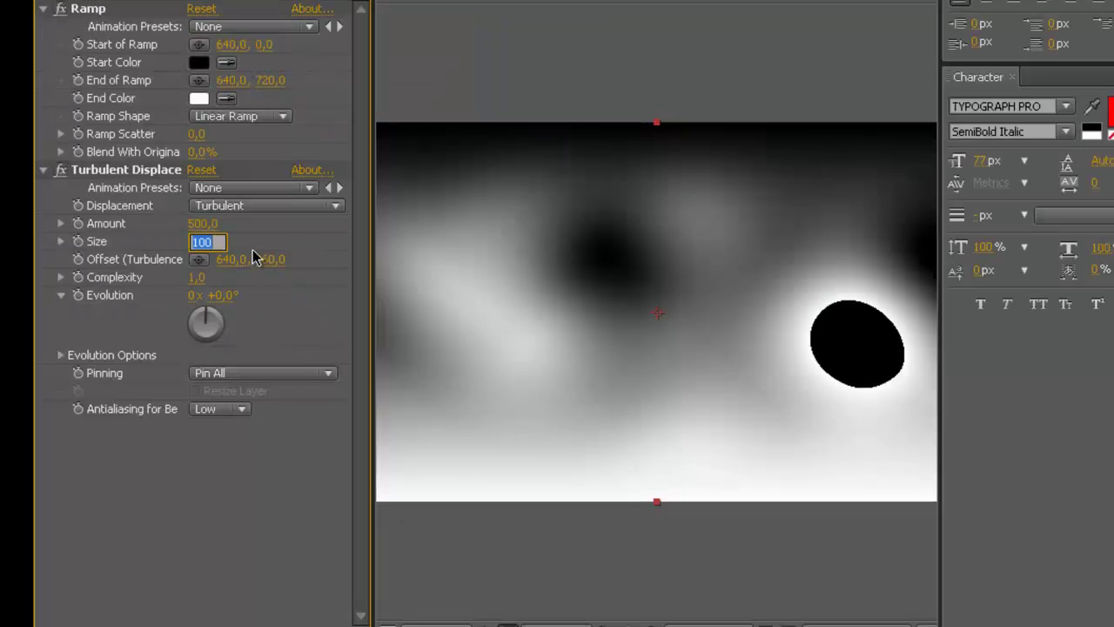
type("12")
left_click(279, 542)
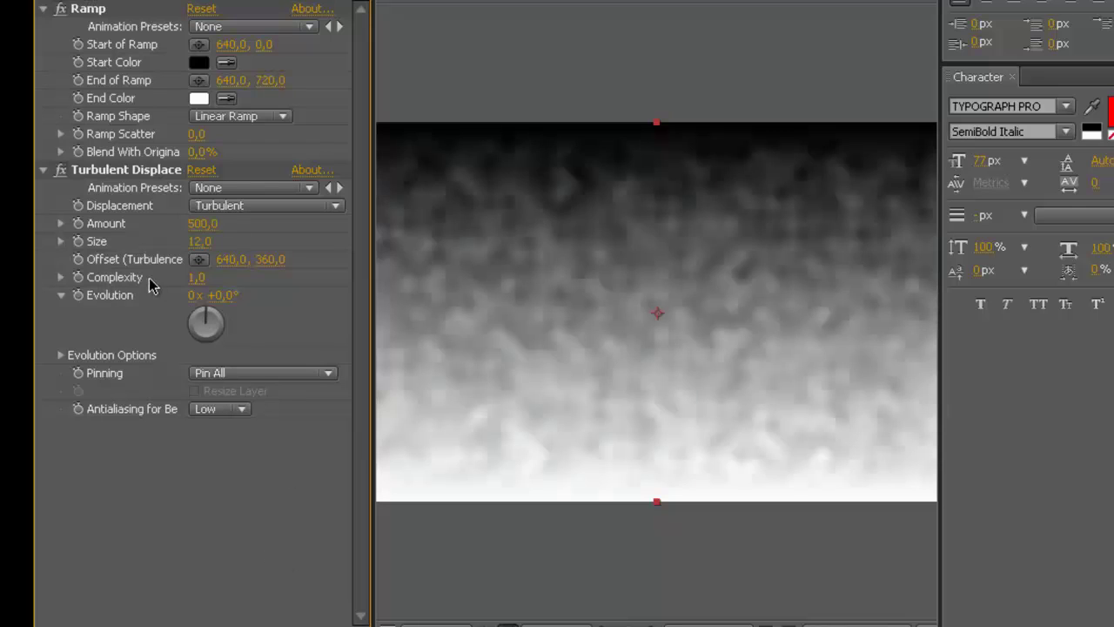
left_click(198, 279)
type("4")
left_click(214, 430)
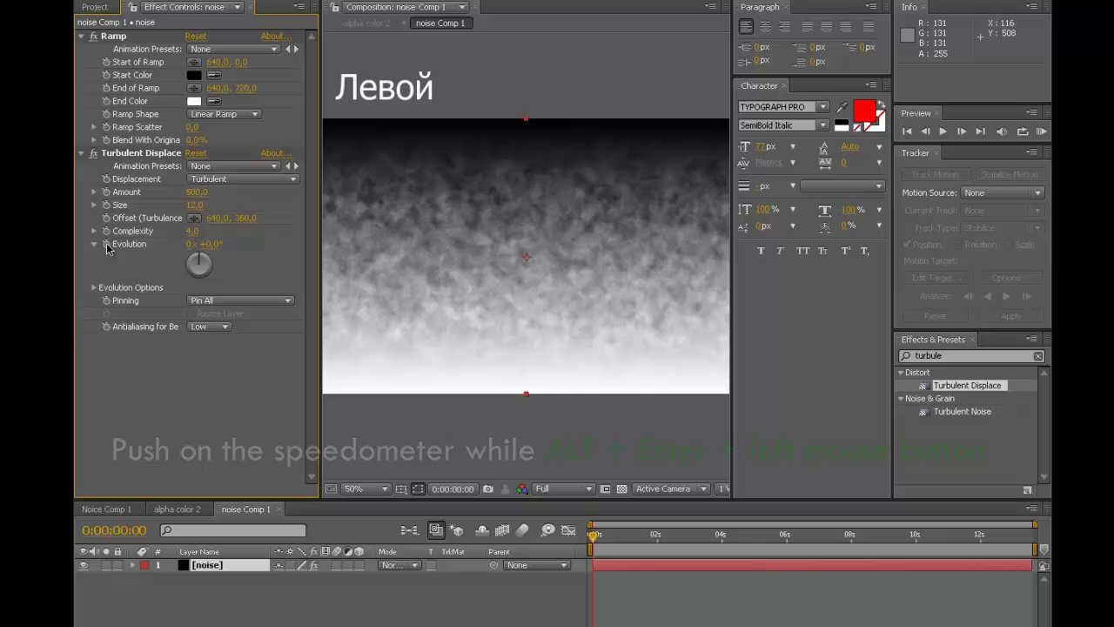
Step: Replace the Evolution expression with time*1000 so the turbulence animates
left_click(106, 246, "alt")
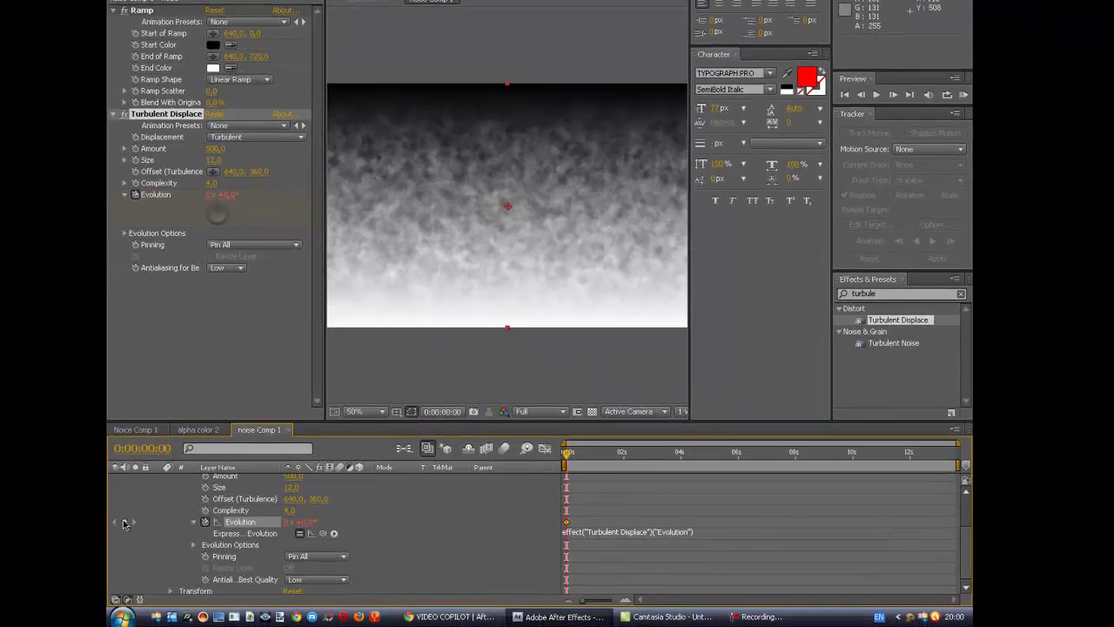
left_click(719, 533)
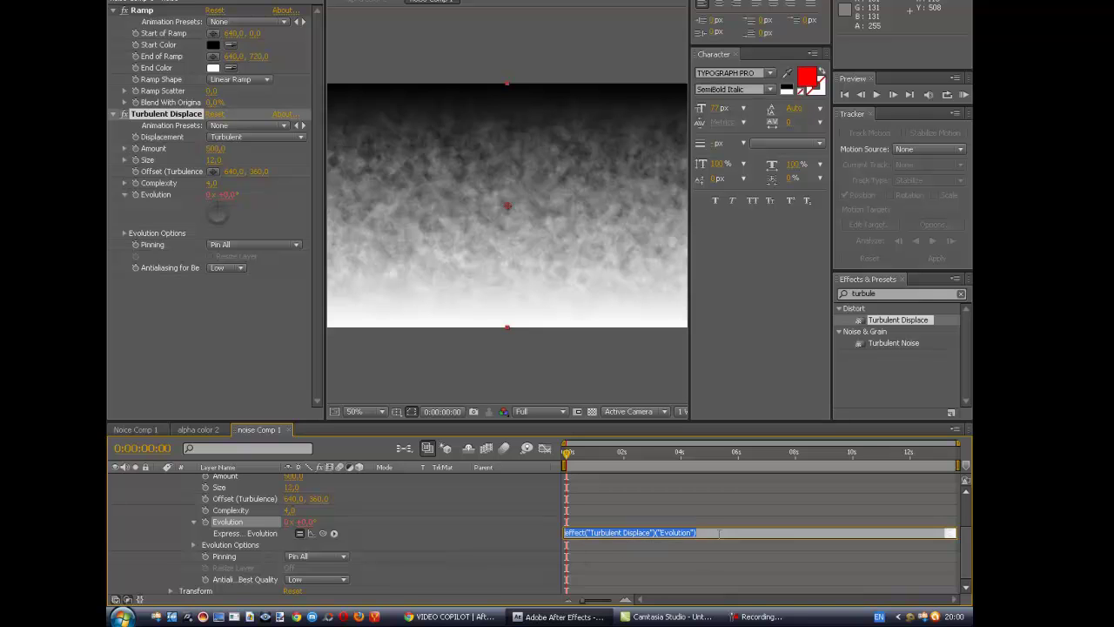
key("BackSpace")
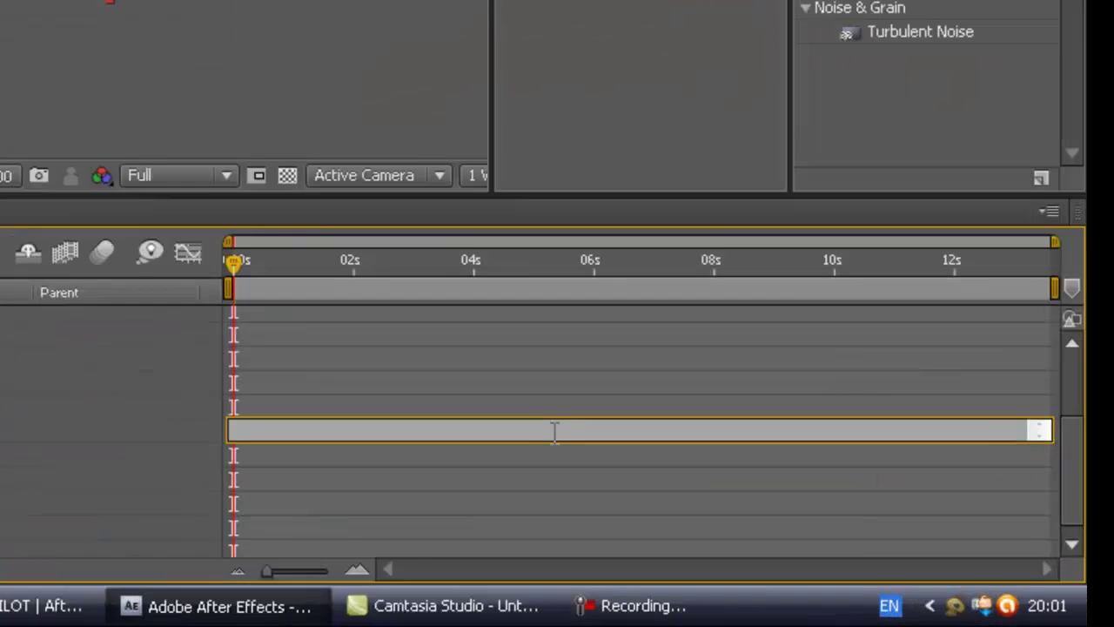
type("Time")
key("BackSpace")
key("BackSpace")
key("BackSpace")
key("BackSpace")
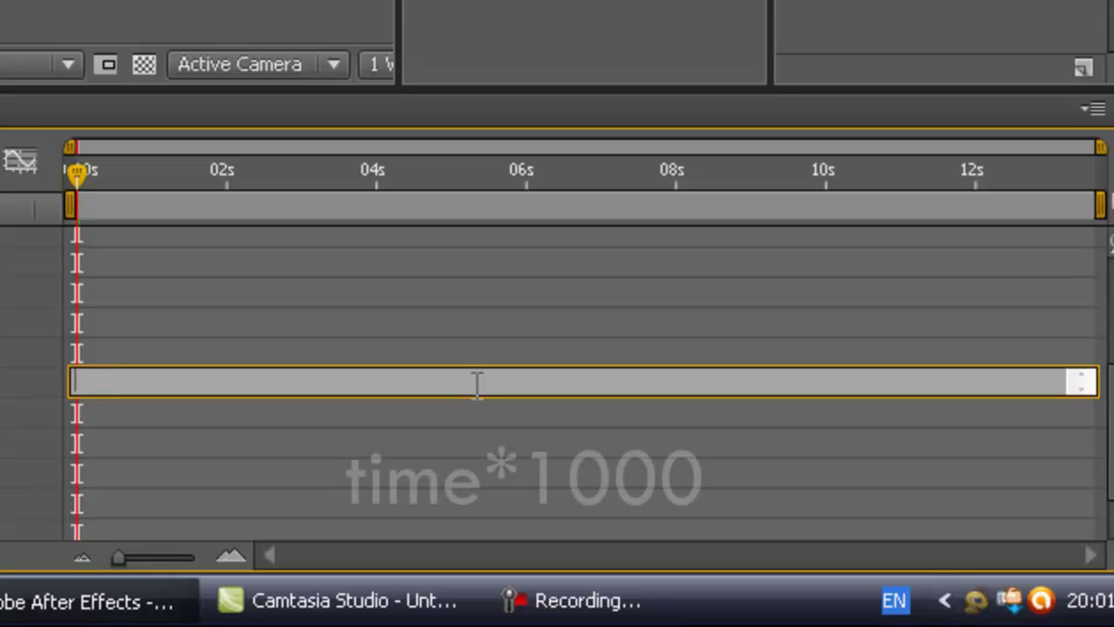
type("time")
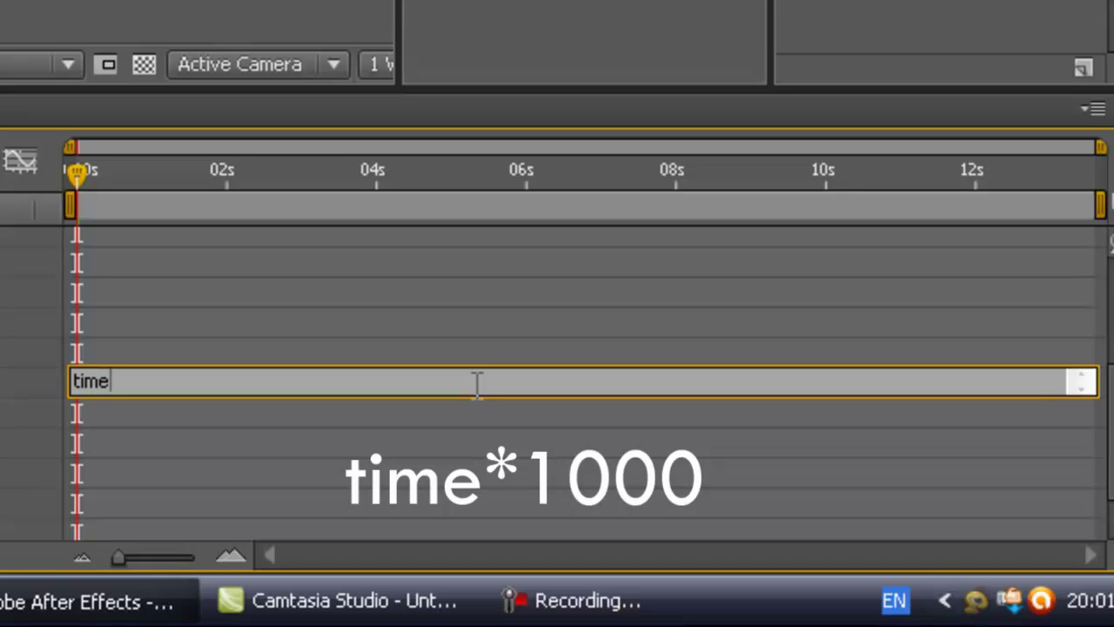
type("*")
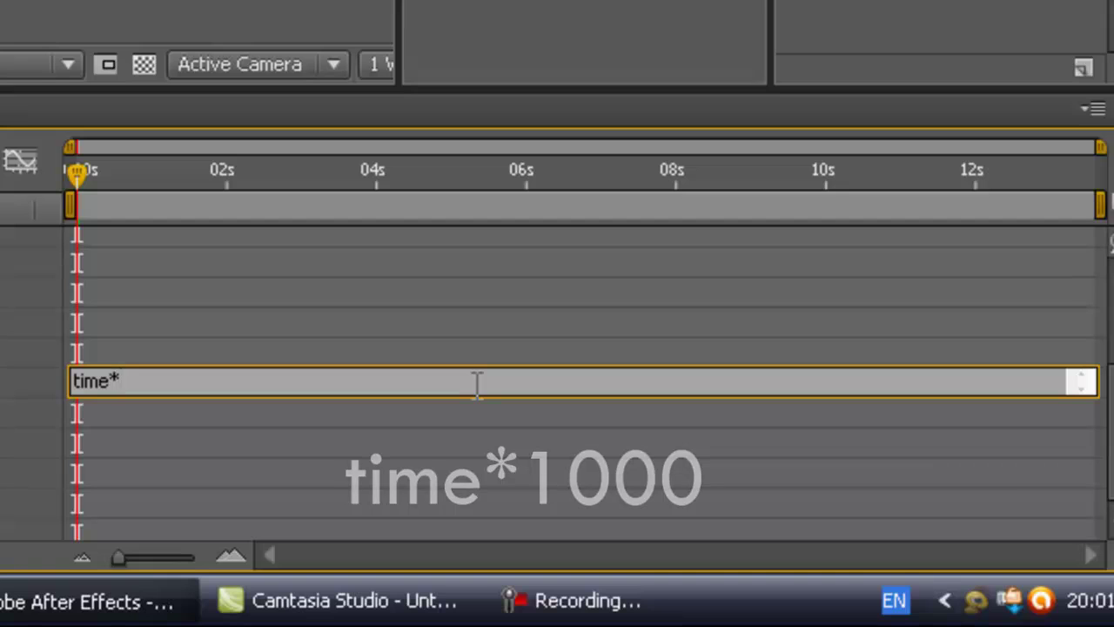
type("1000")
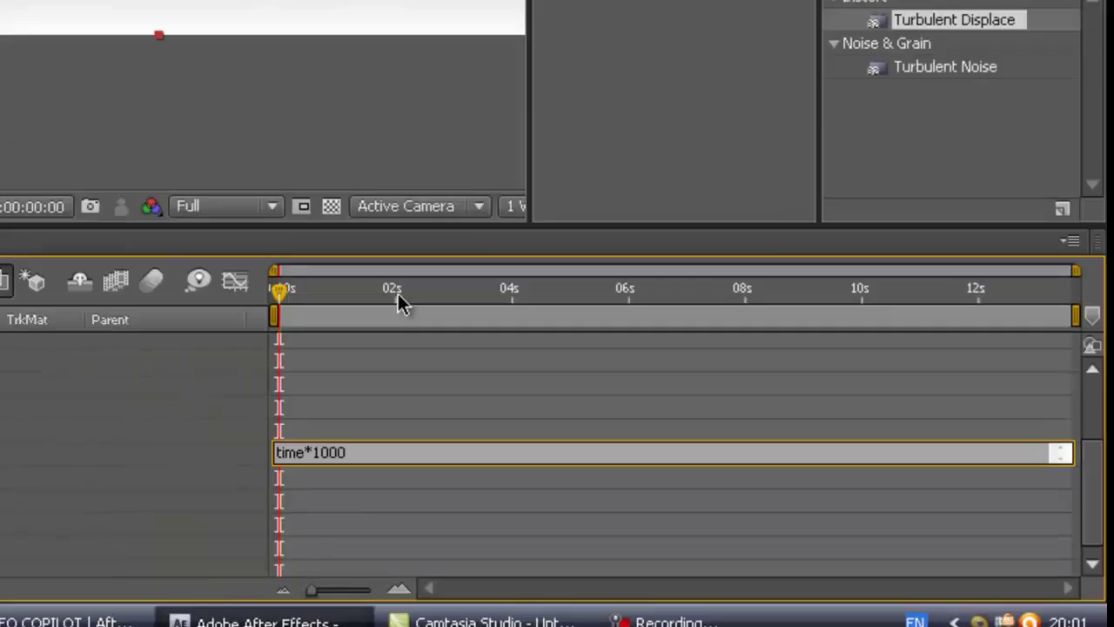
left_click(654, 471)
Step: Collapse the noise layer's effects and scrub the timeline to preview the churning noise
left_click_drag(655, 471, 583, 471)
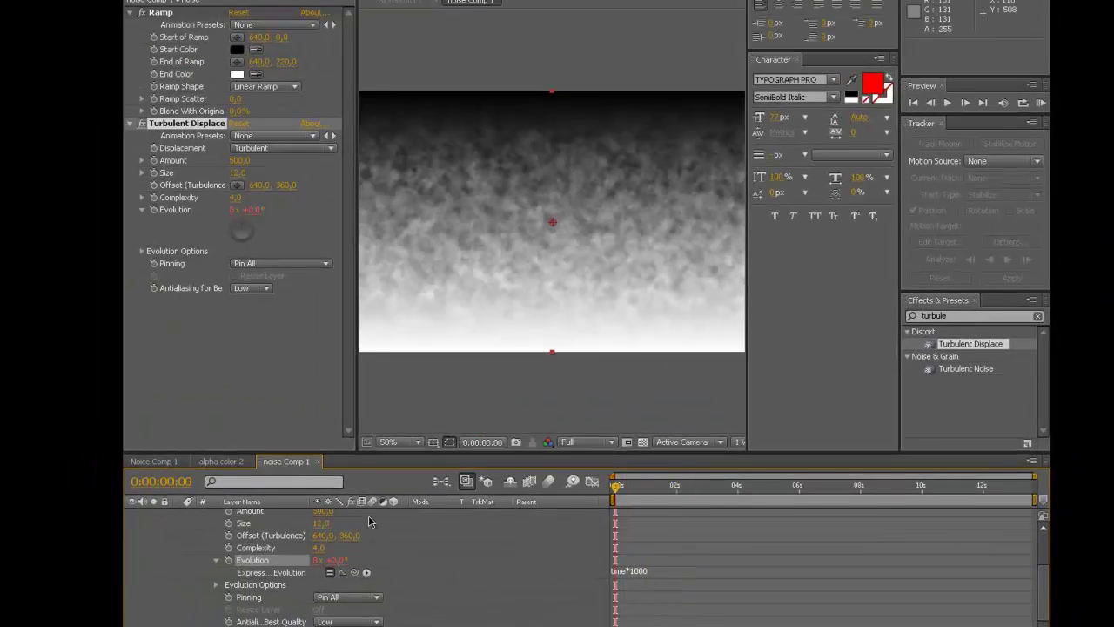
scroll(207, 537, "up", 2)
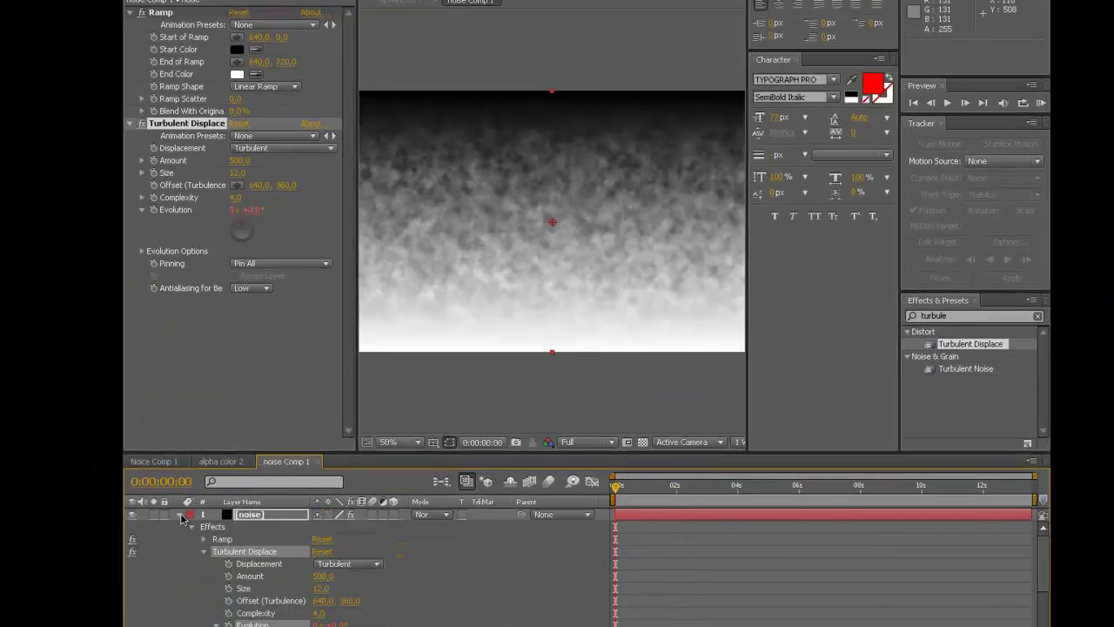
left_click(182, 518)
left_click(701, 485)
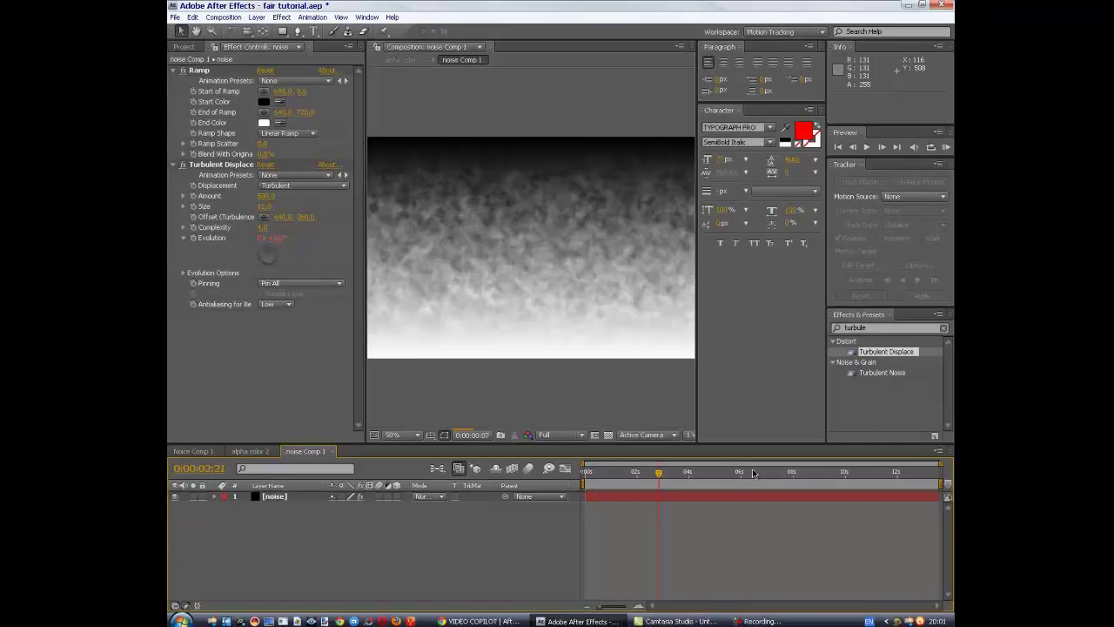
left_click_drag(754, 472, 526, 480)
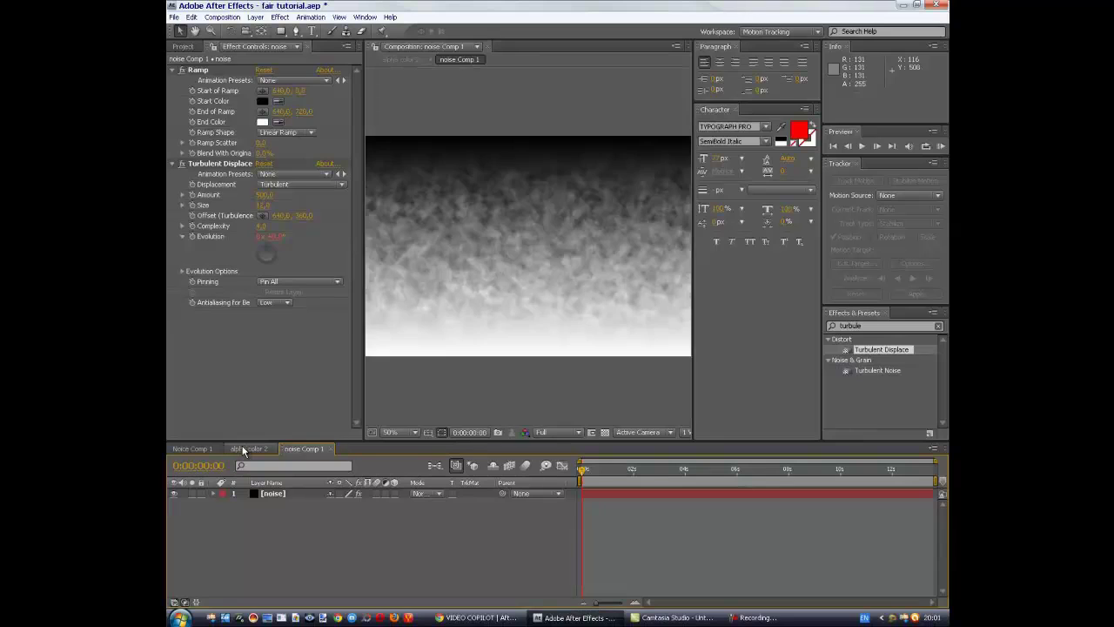
Step: In alpha color 2, move noise Comp 1 below man, hide it, and select the particle layer
left_click(245, 449)
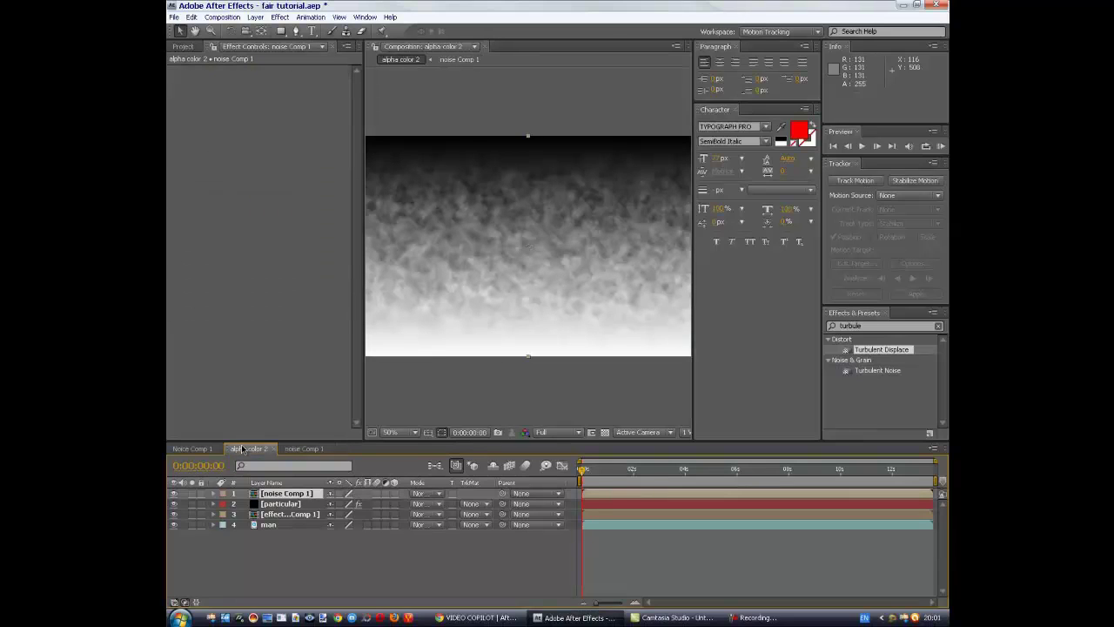
left_click_drag(269, 494, 278, 536)
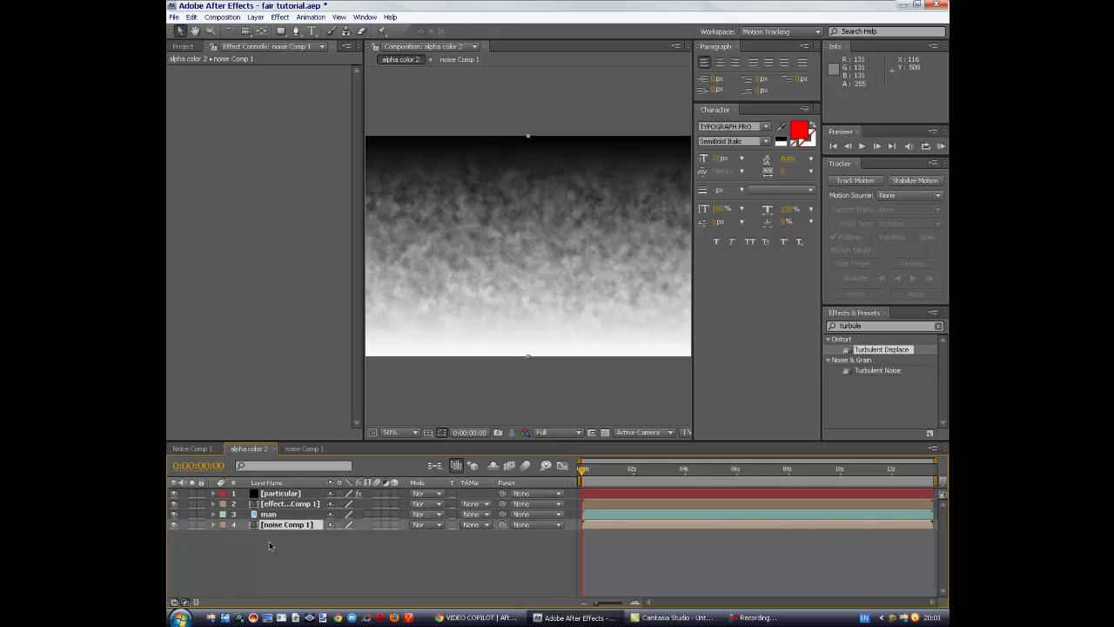
left_click(174, 526)
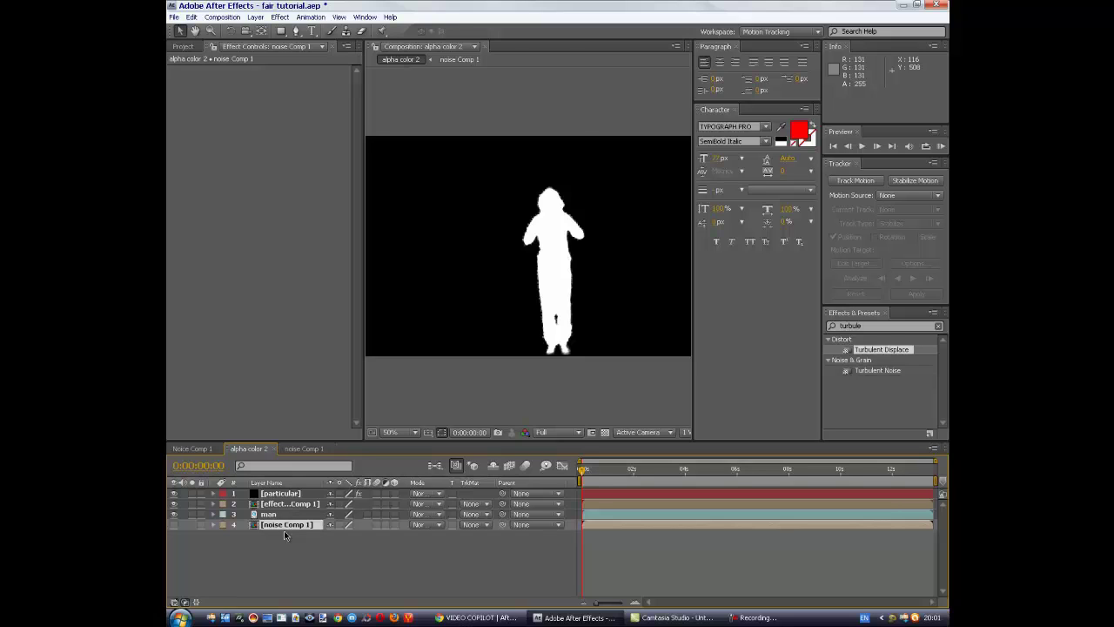
left_click(283, 494)
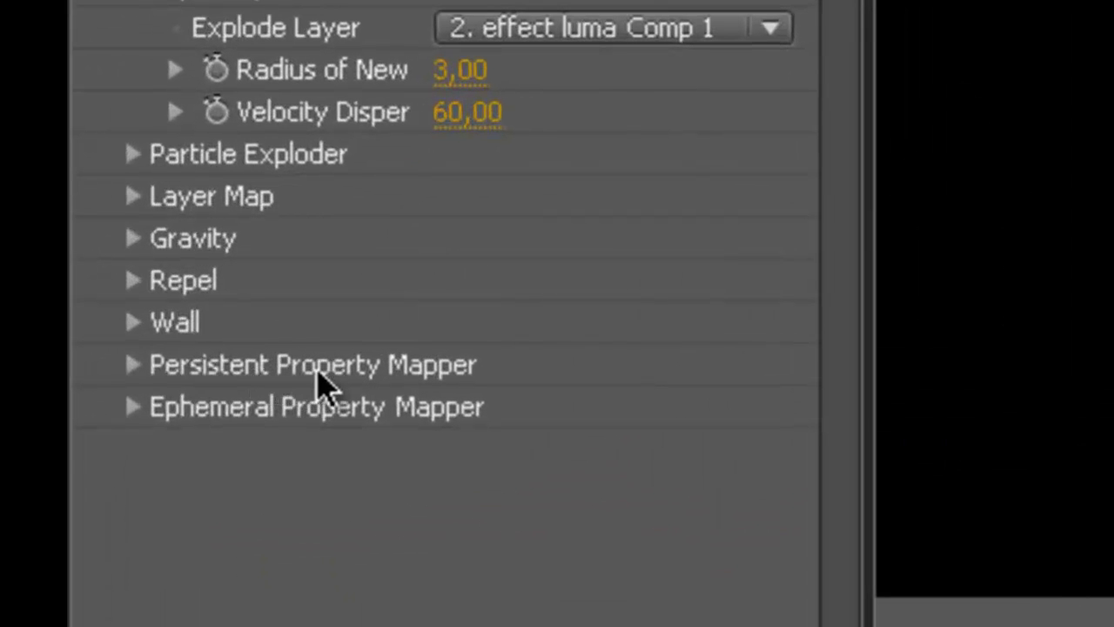
Step: In Persistent Property Mapper, use noise Comp 1 as map, red to Opacity, red Min -0.2
left_click(132, 364)
scroll(784, 456, "down", 1)
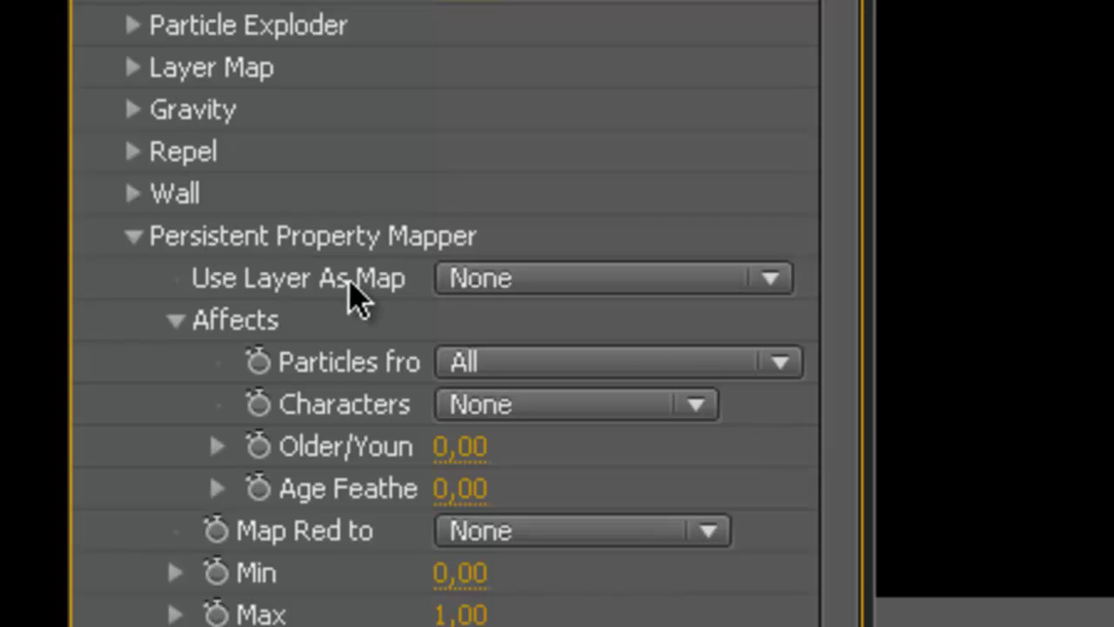
left_click(660, 289)
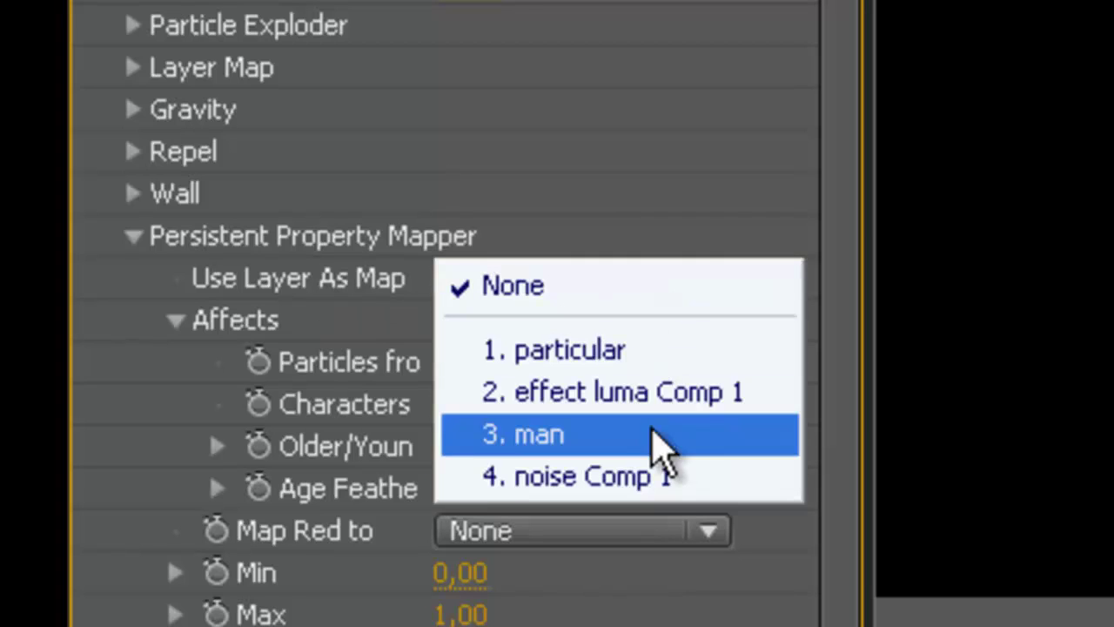
left_click(659, 479)
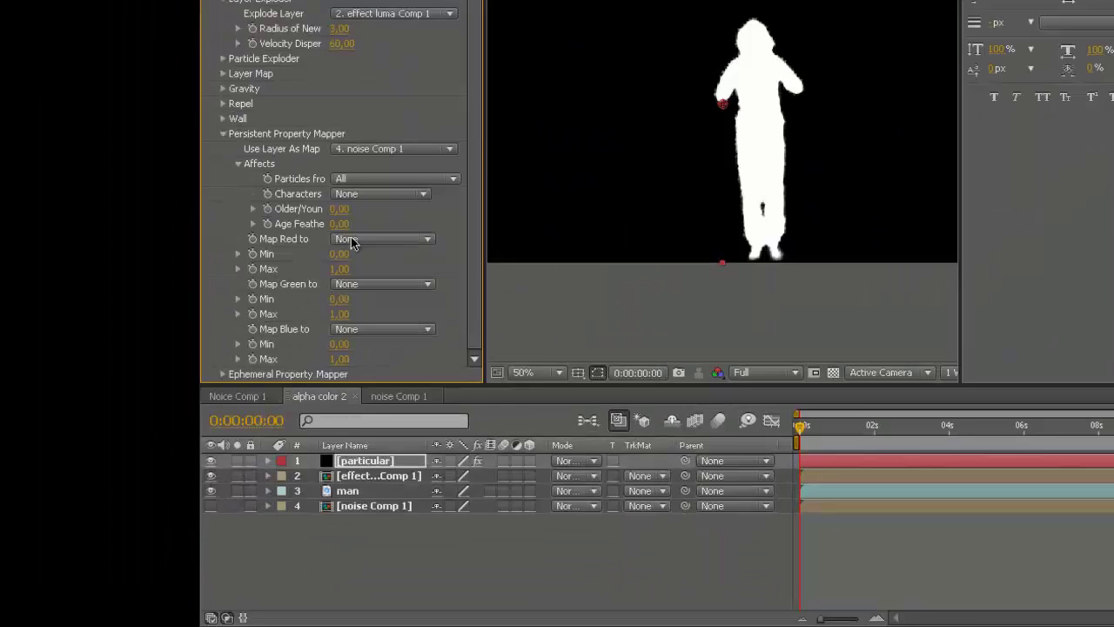
left_click(396, 303)
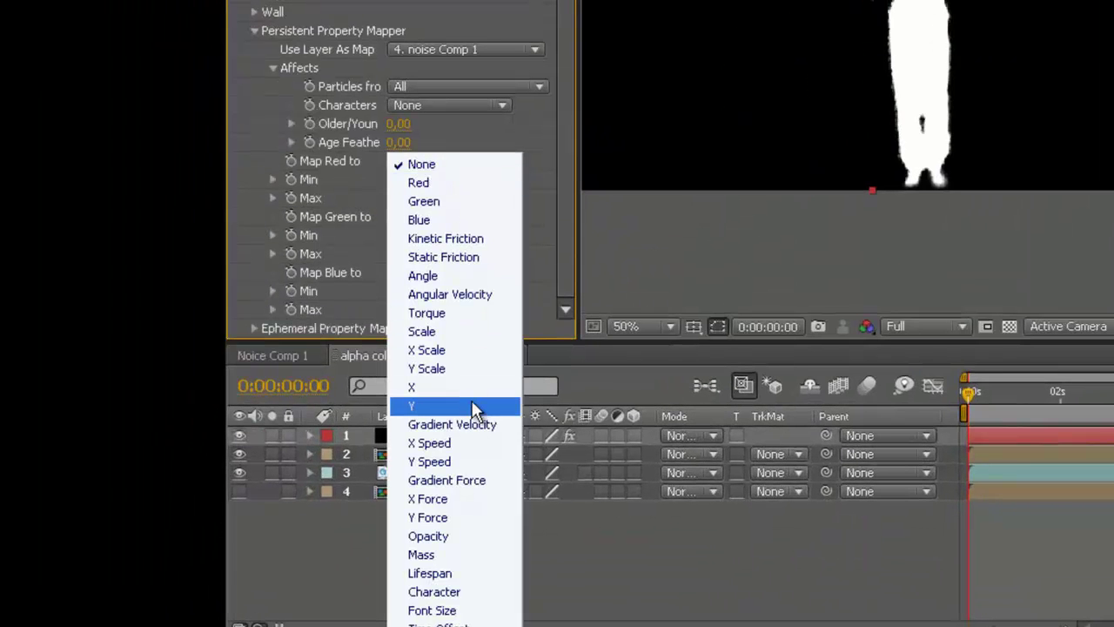
left_click(500, 540)
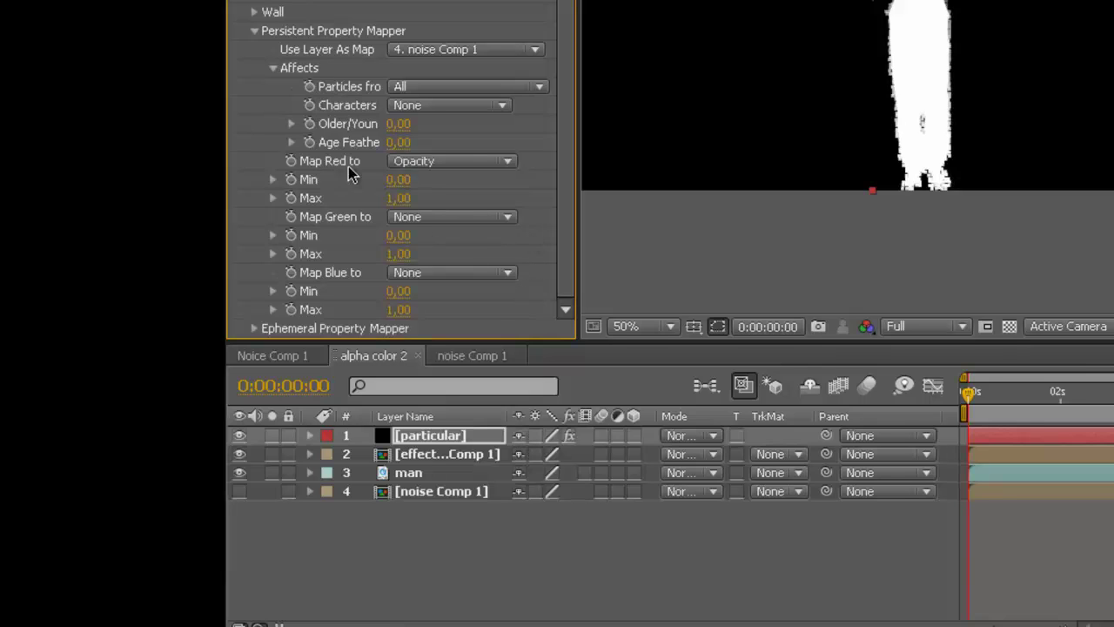
left_click(398, 179)
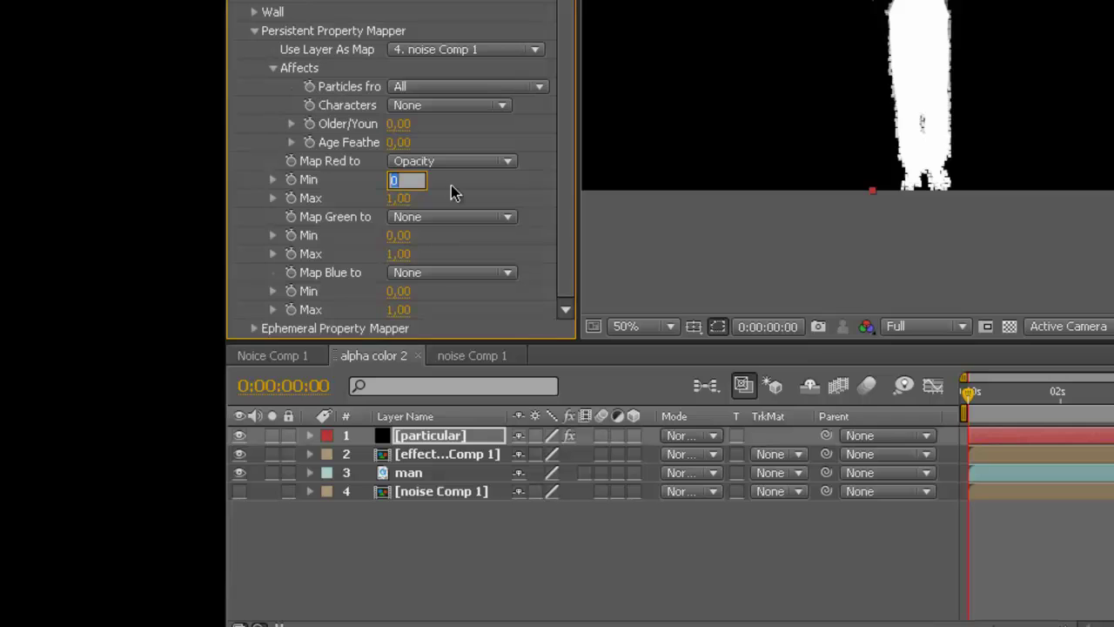
type("-")
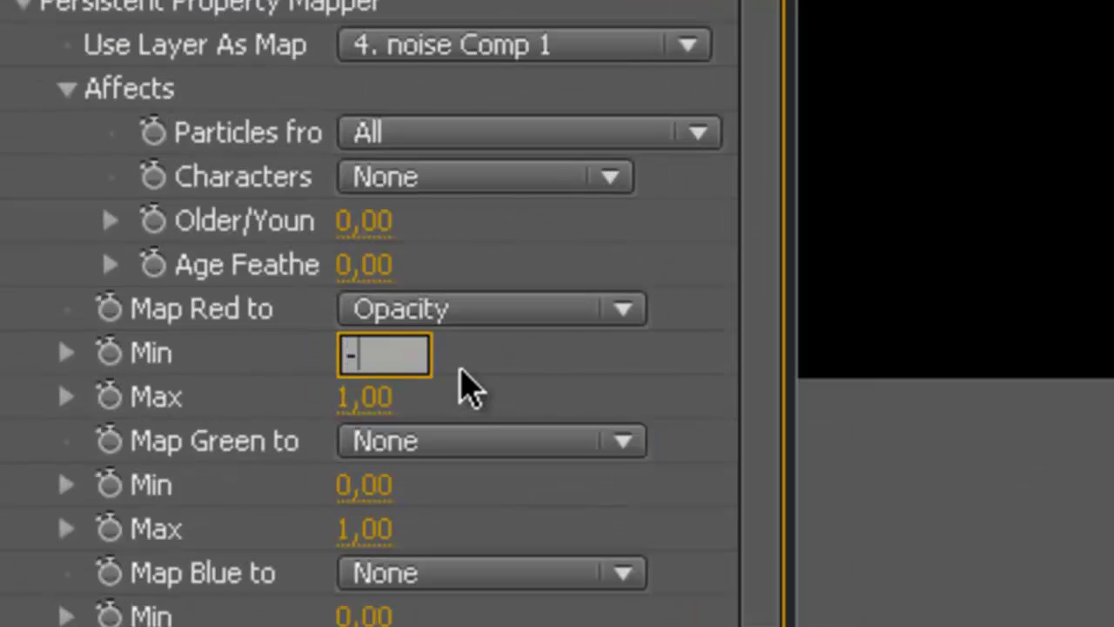
type(".")
type("2")
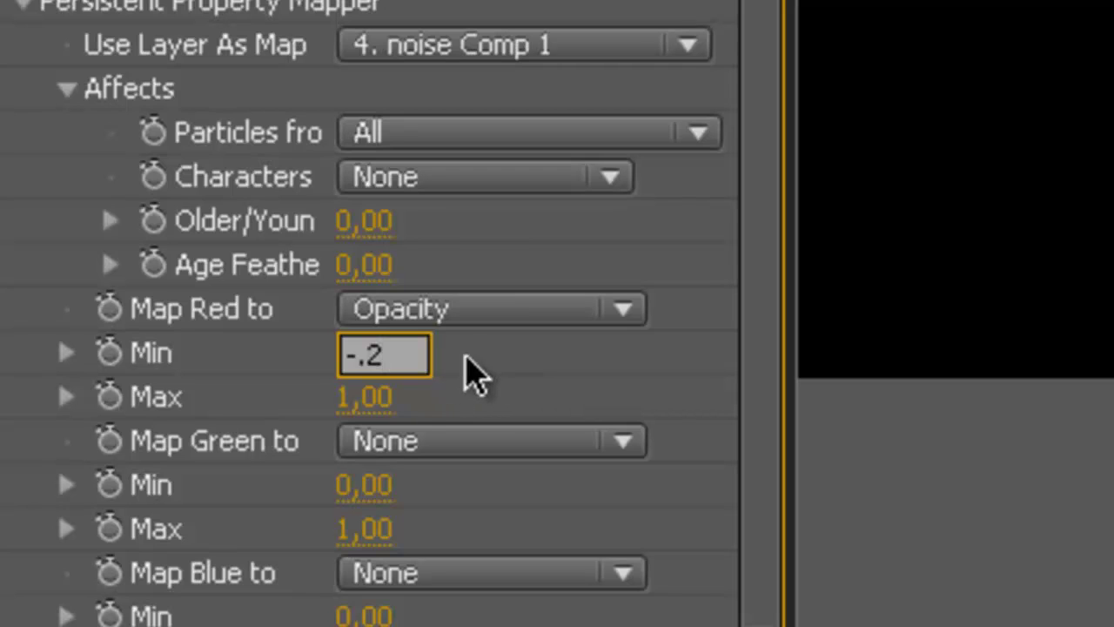
key("Return")
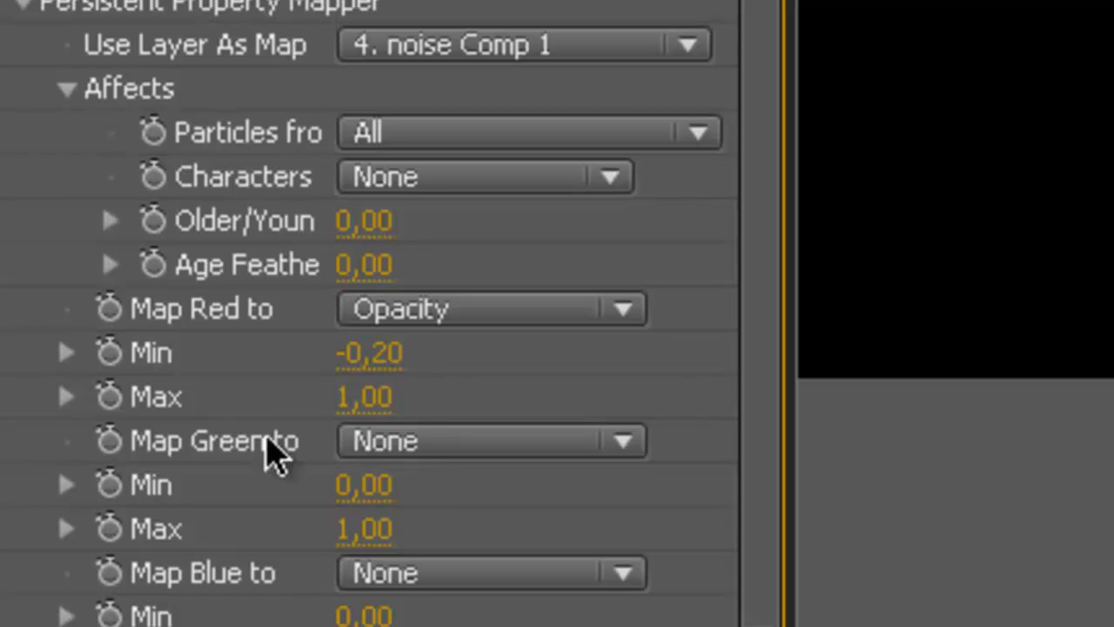
Step: Map the green channel to Y Force with a green Max of -30
left_click(427, 461)
left_click(428, 461)
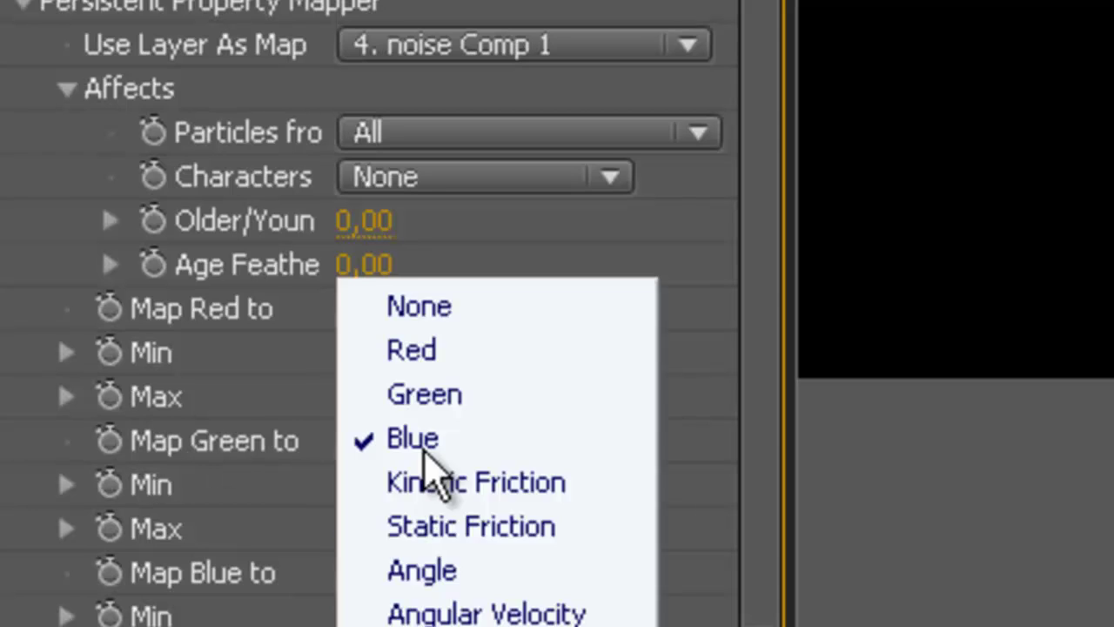
left_click(430, 462)
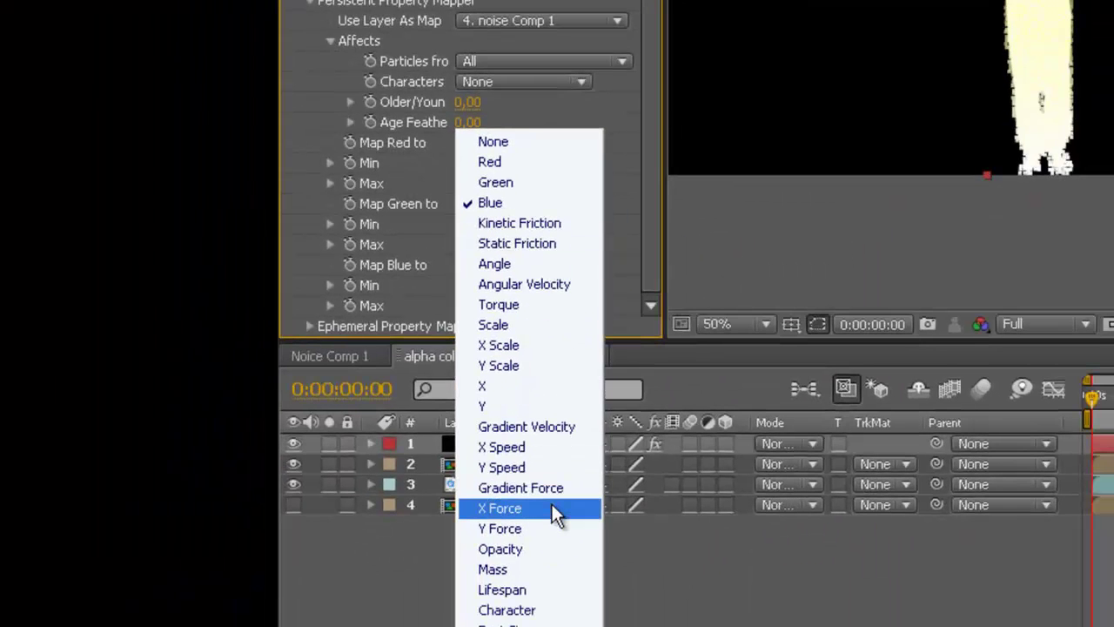
left_click(555, 529)
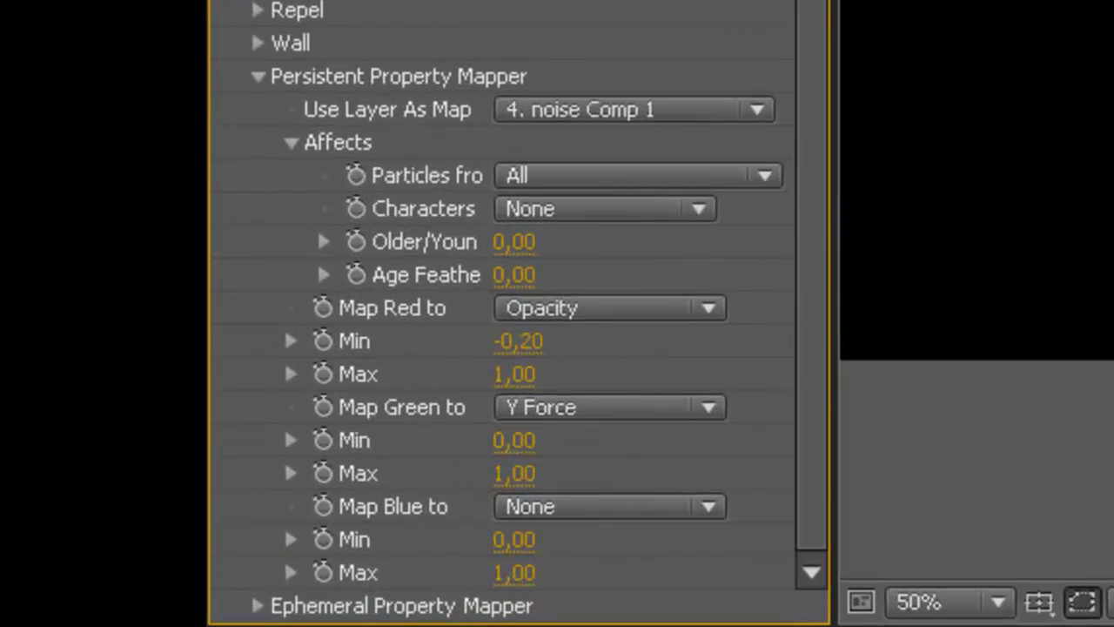
left_click(528, 477)
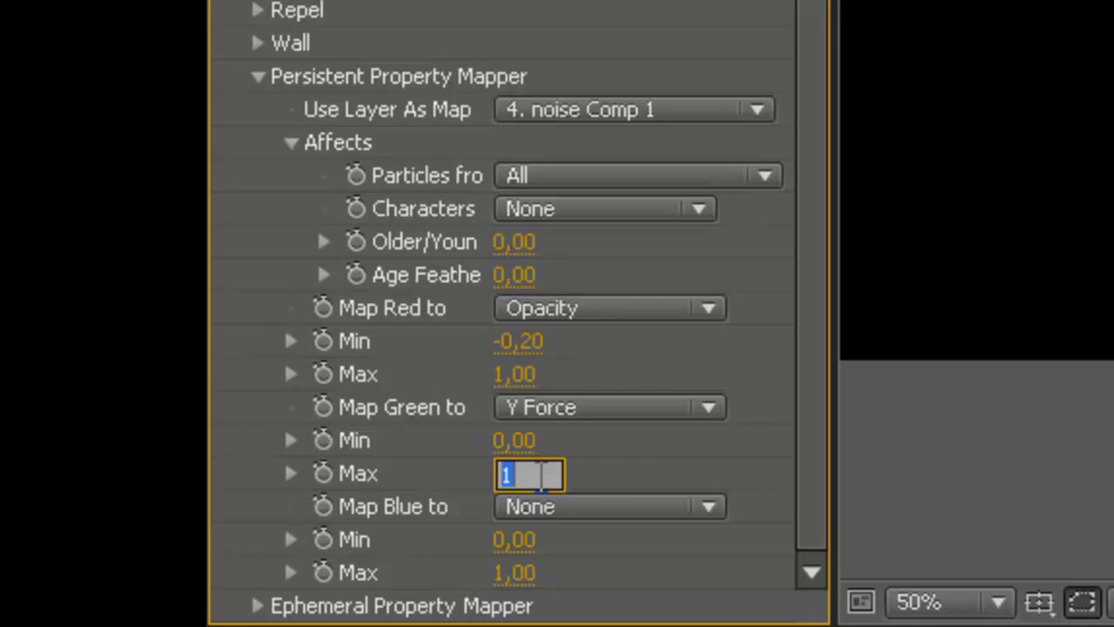
type("-30")
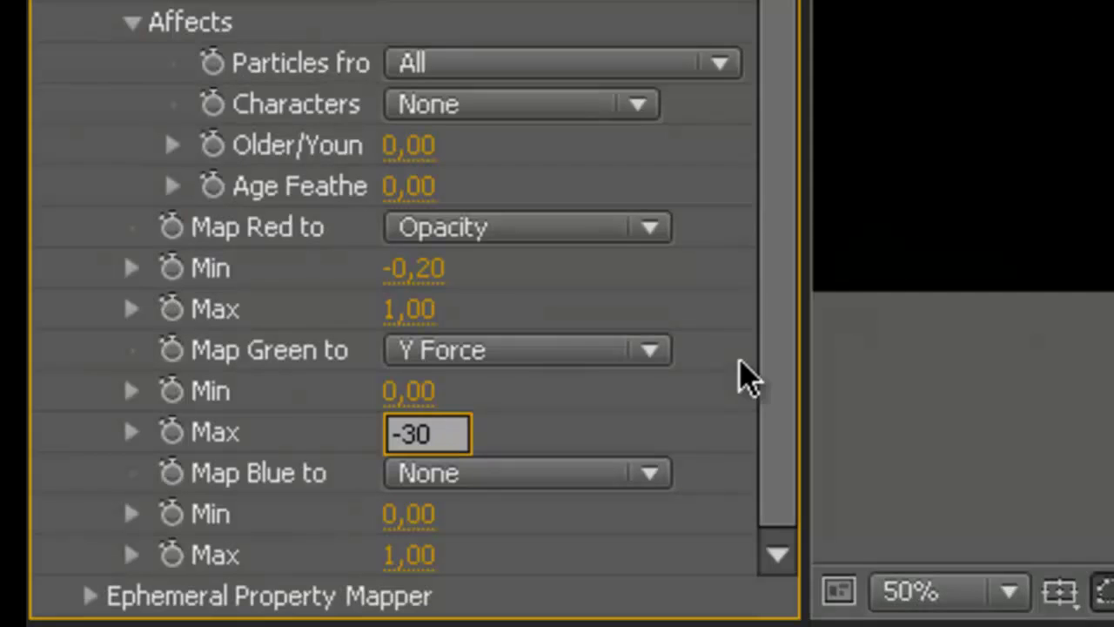
left_click(613, 435)
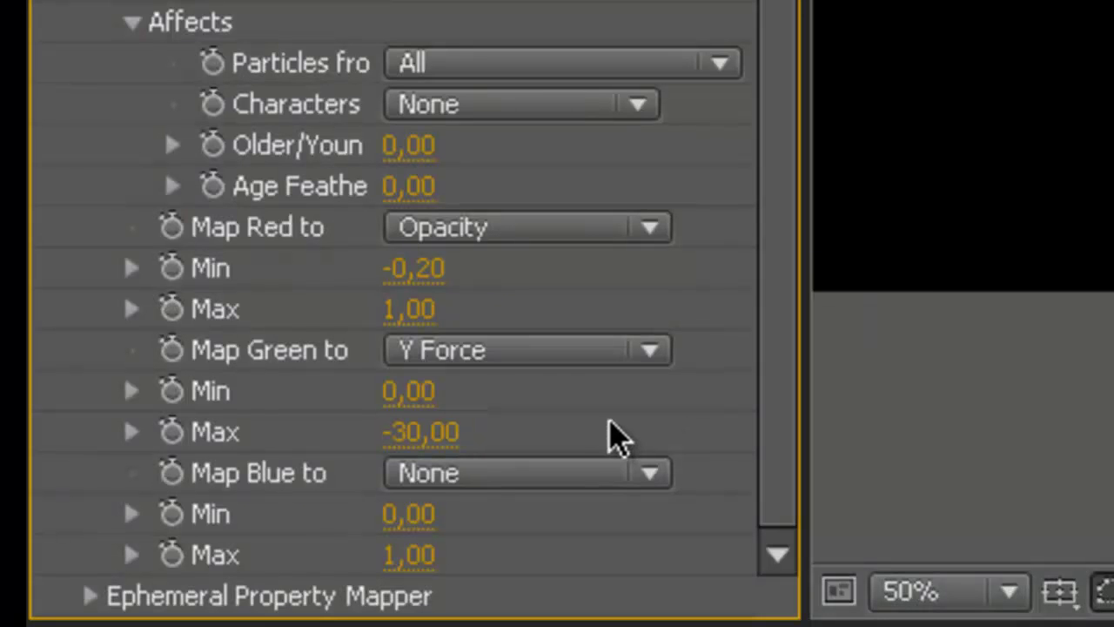